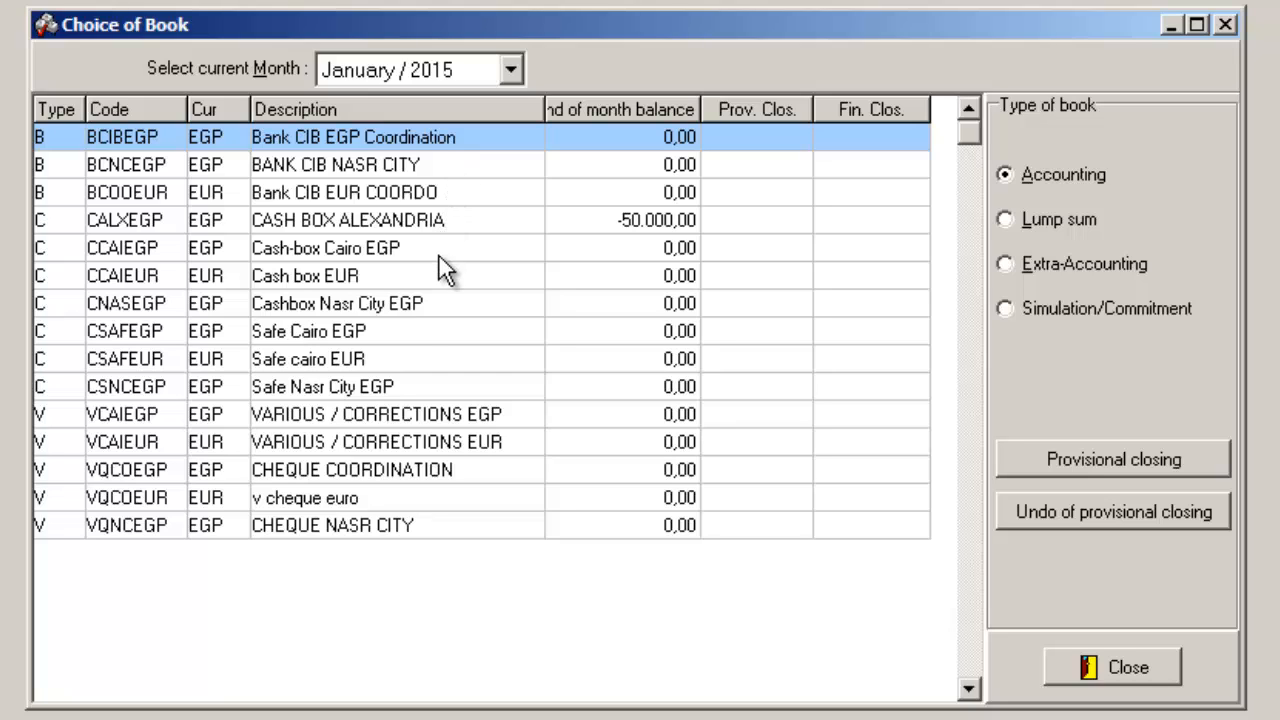
# Step: Open the Cashbox Nasr City EGP book for January 2015 and date the first voucher 15/01/2015
pyautogui.click(410, 307)
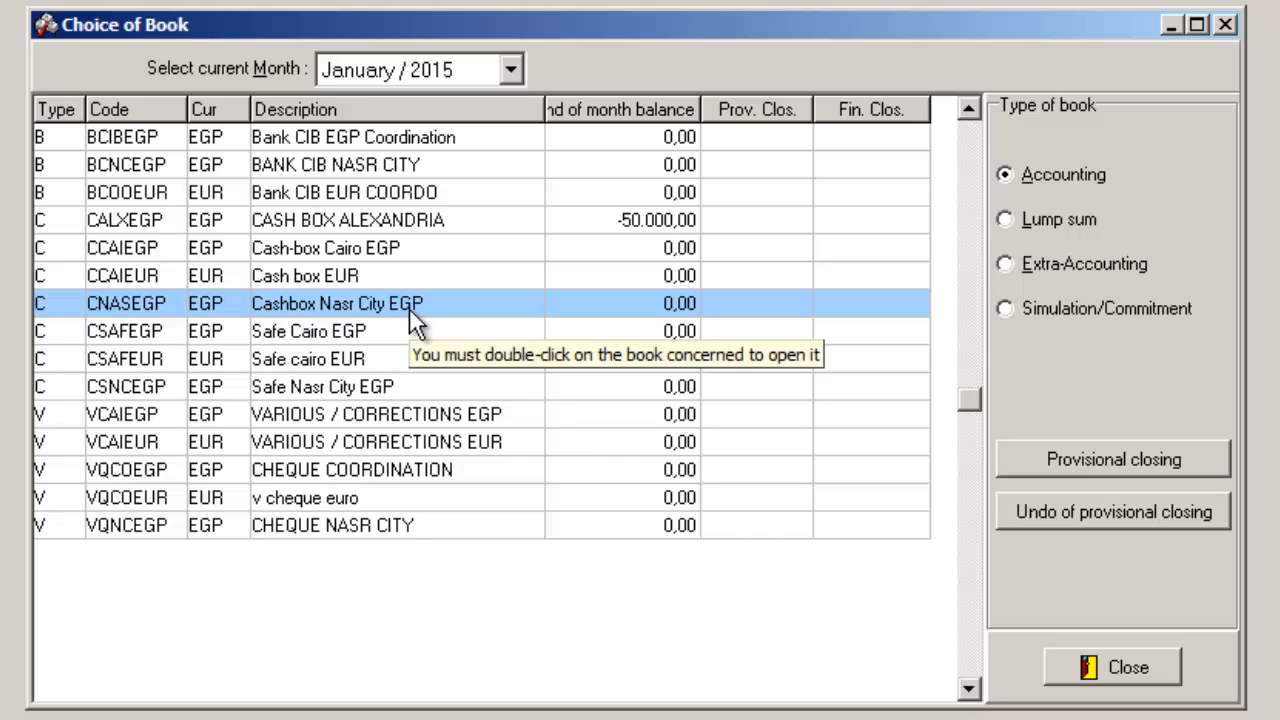
pyautogui.doubleClick(409, 308)
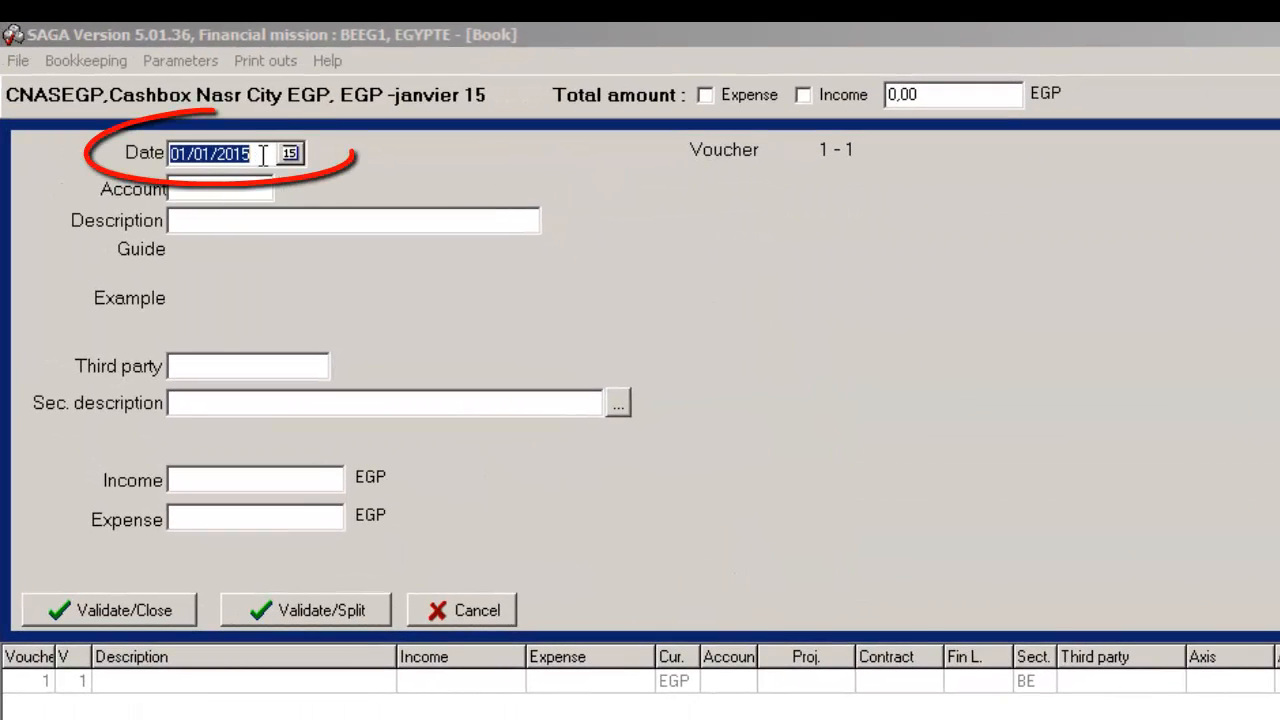
pyautogui.click(262, 153)
pyautogui.moveTo(262, 153); pyautogui.dragTo(150, 153)
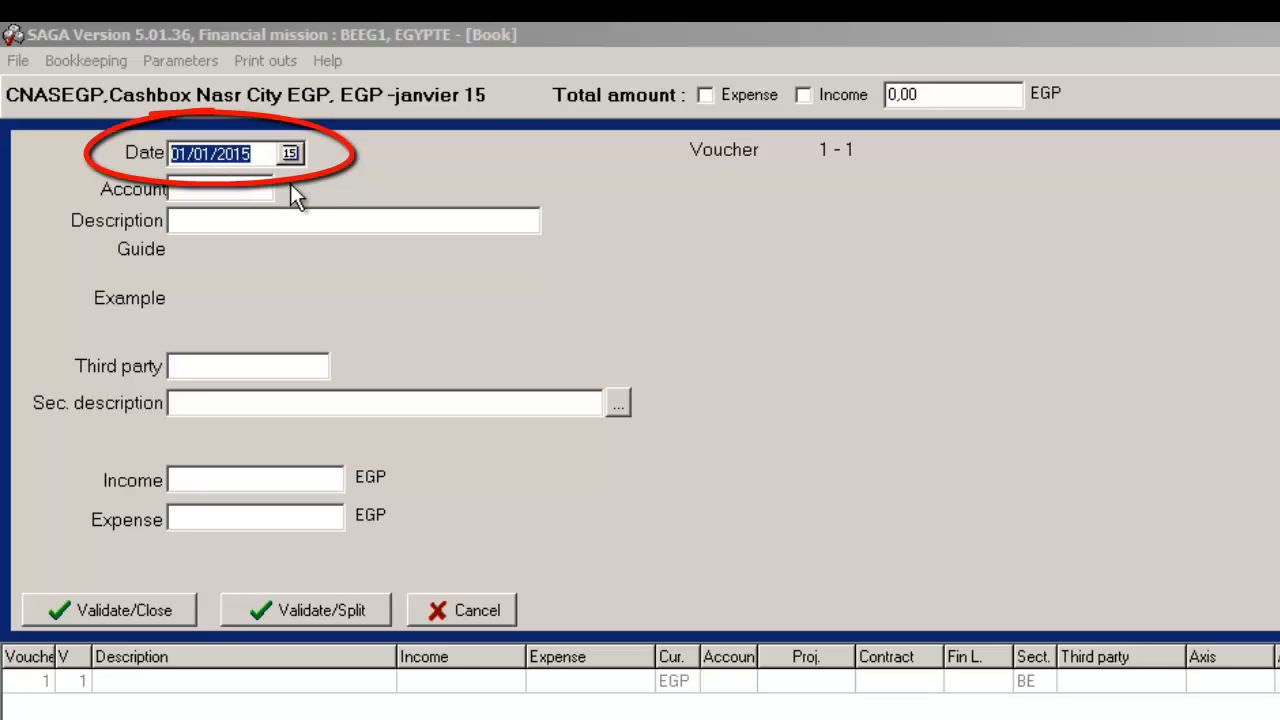
pyautogui.write('15/01/2015')
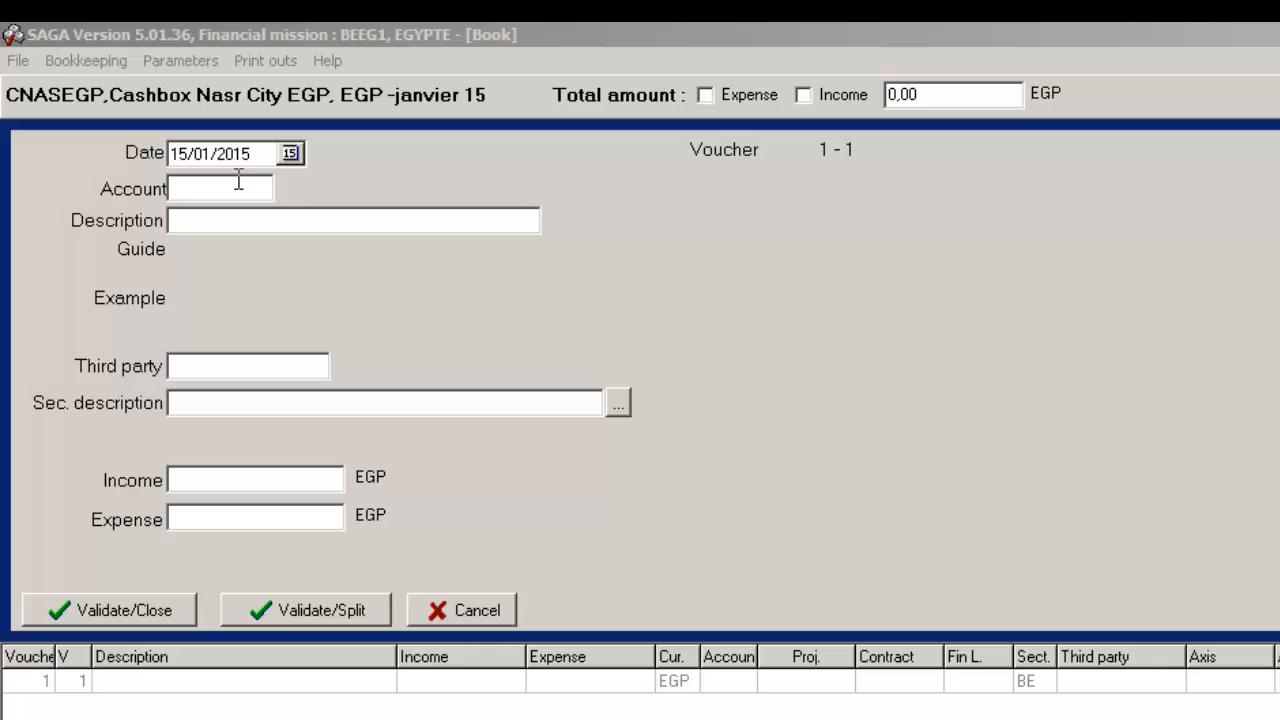
# Step: Assign accounting code 61000, Construction And Rehabilitation Material, to the voucher, searching the code list for 61
pyautogui.doubleClick(238, 182)
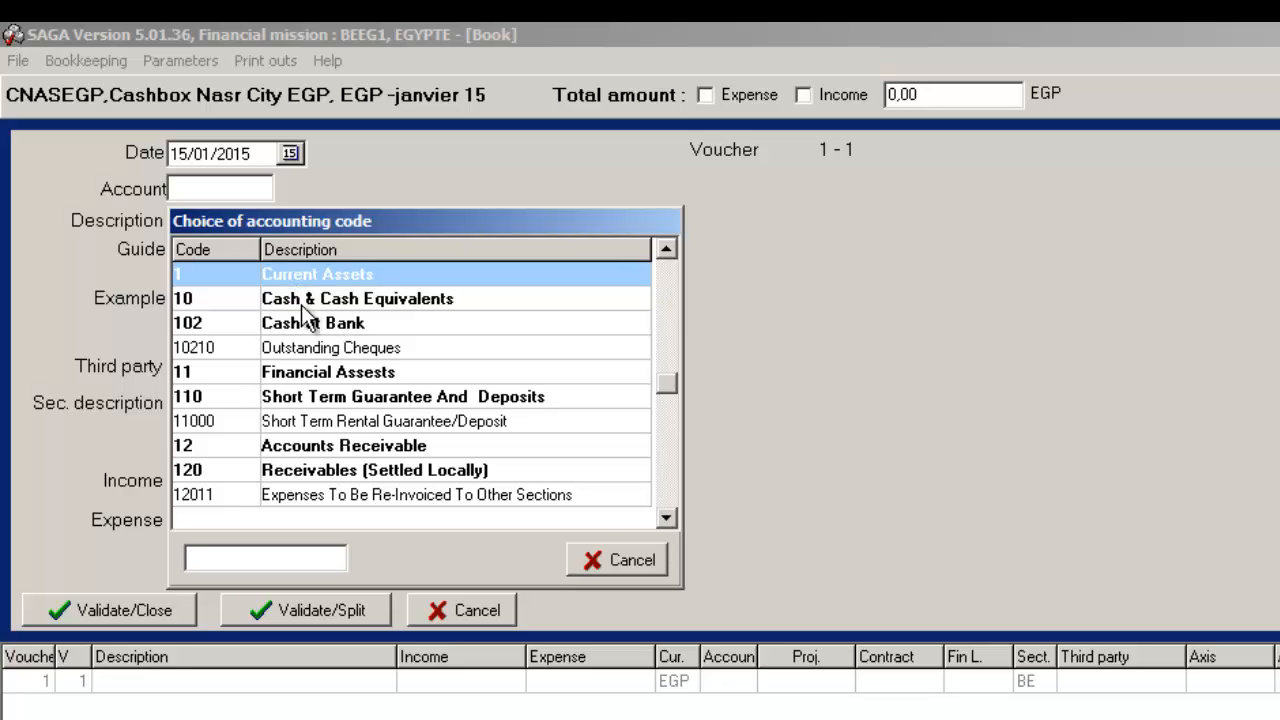
pyautogui.write('61')
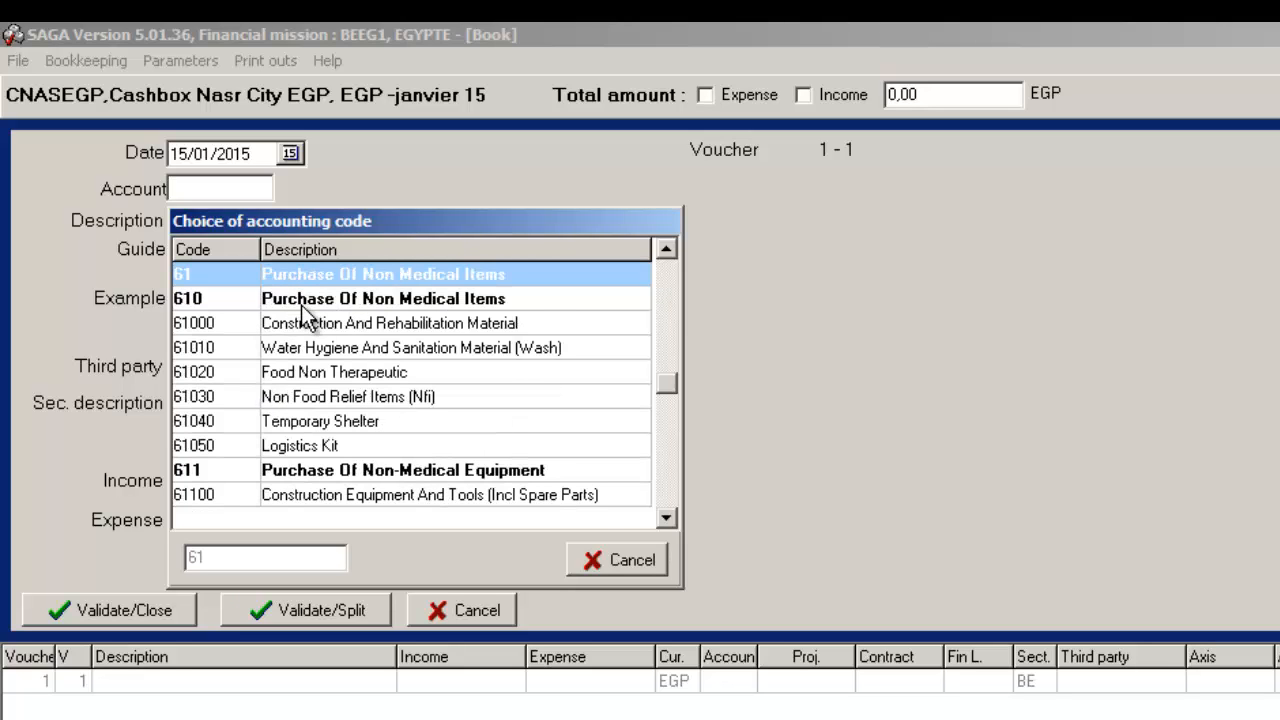
pyautogui.doubleClick(320, 325)
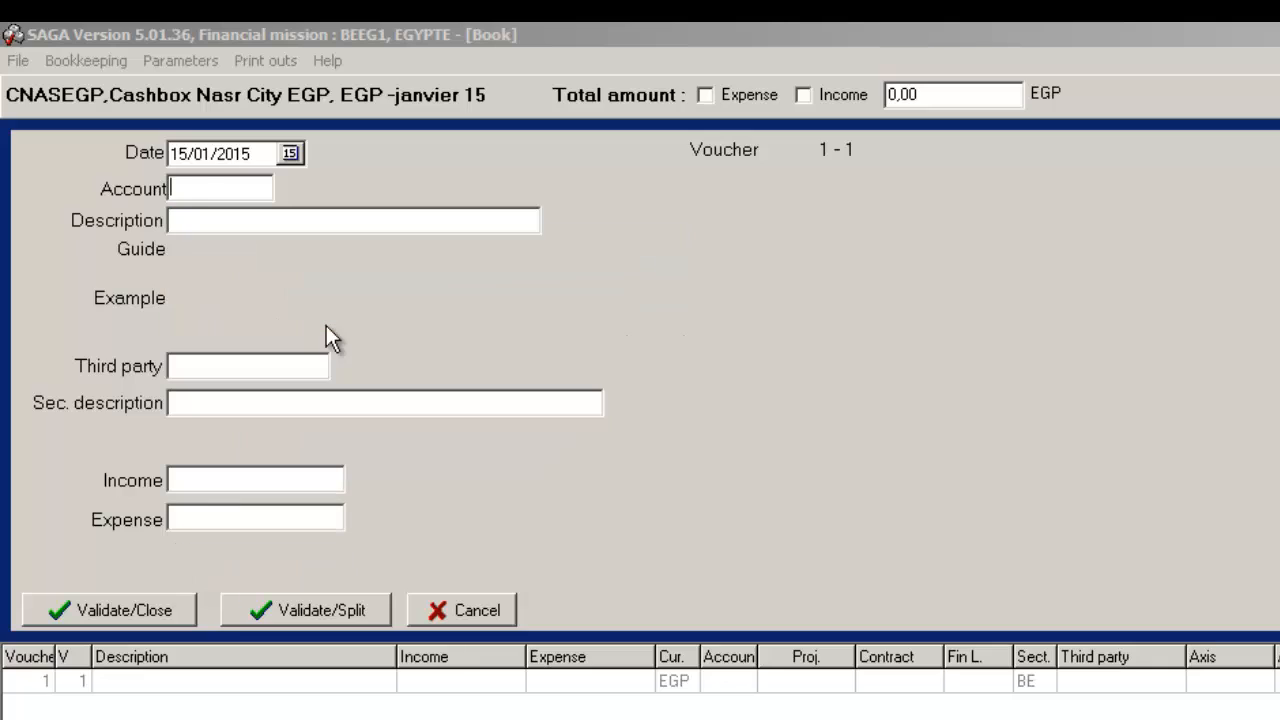
# Step: Enter the voucher description "NAILS*500,OPD NASR CITY"
pyautogui.click(304, 224)
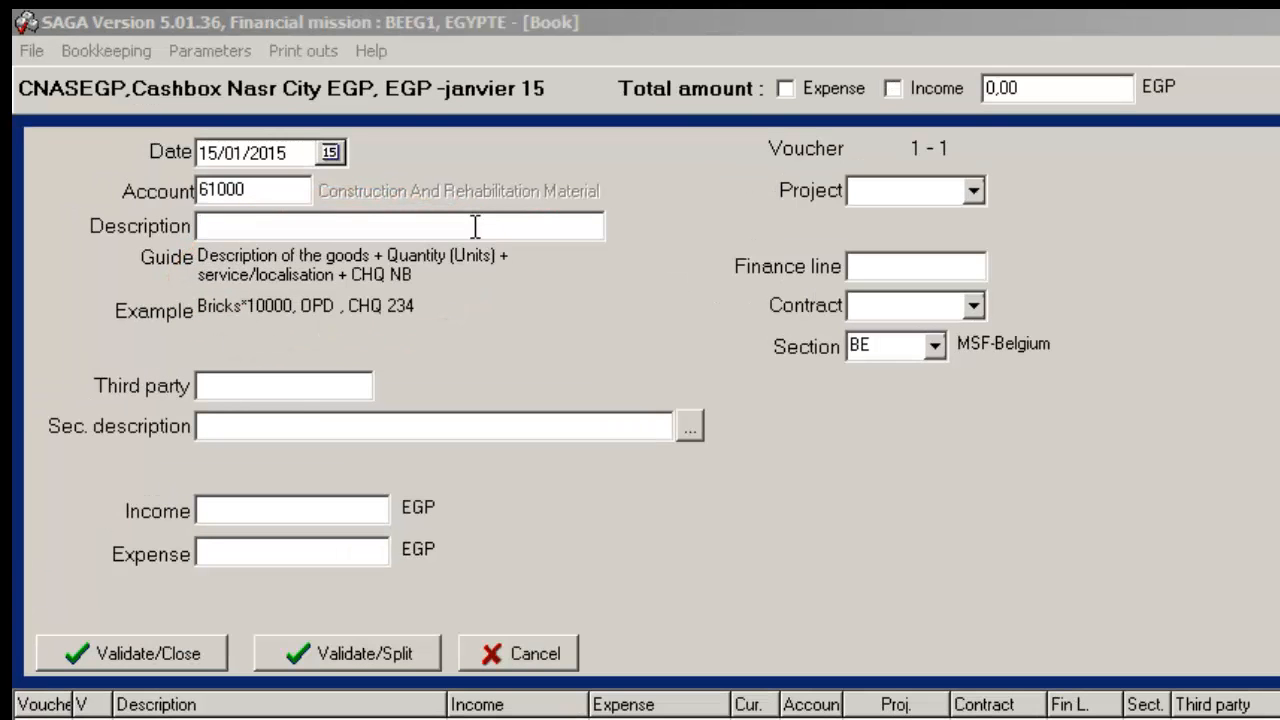
pyautogui.write('NAILS*500,0')
pyautogui.write('PD NASR')
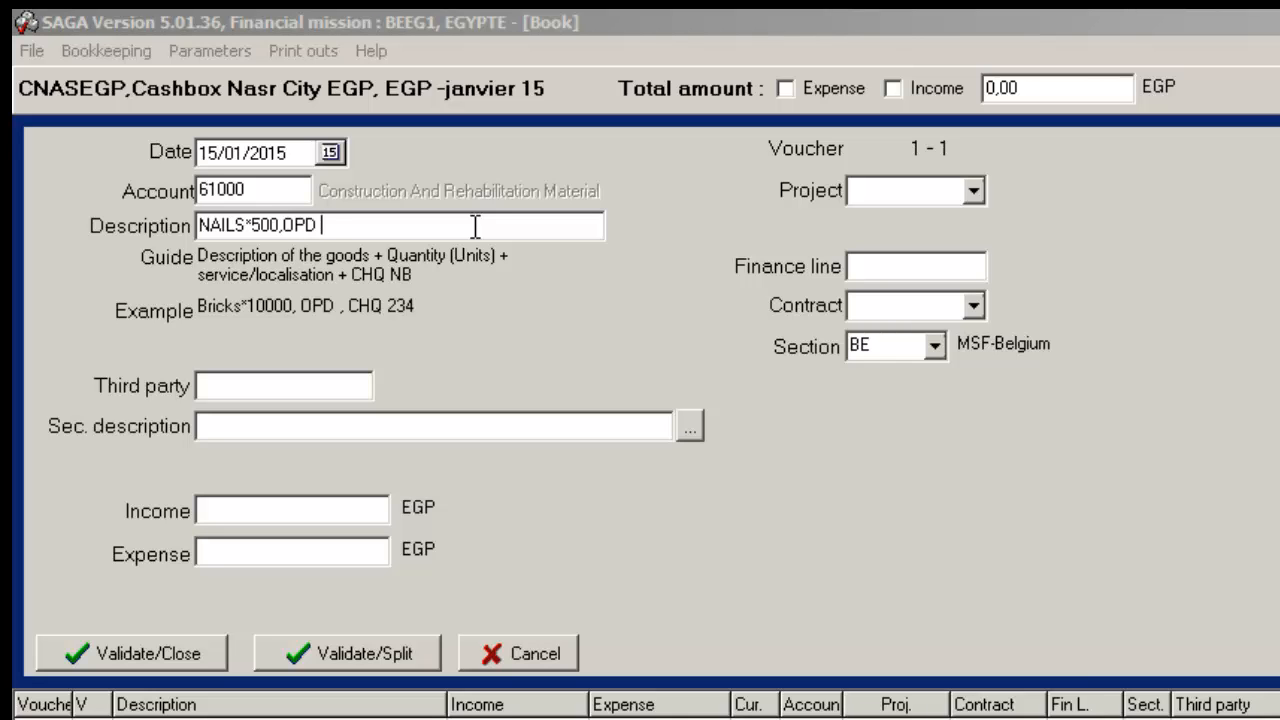
pyautogui.write(' CITY')
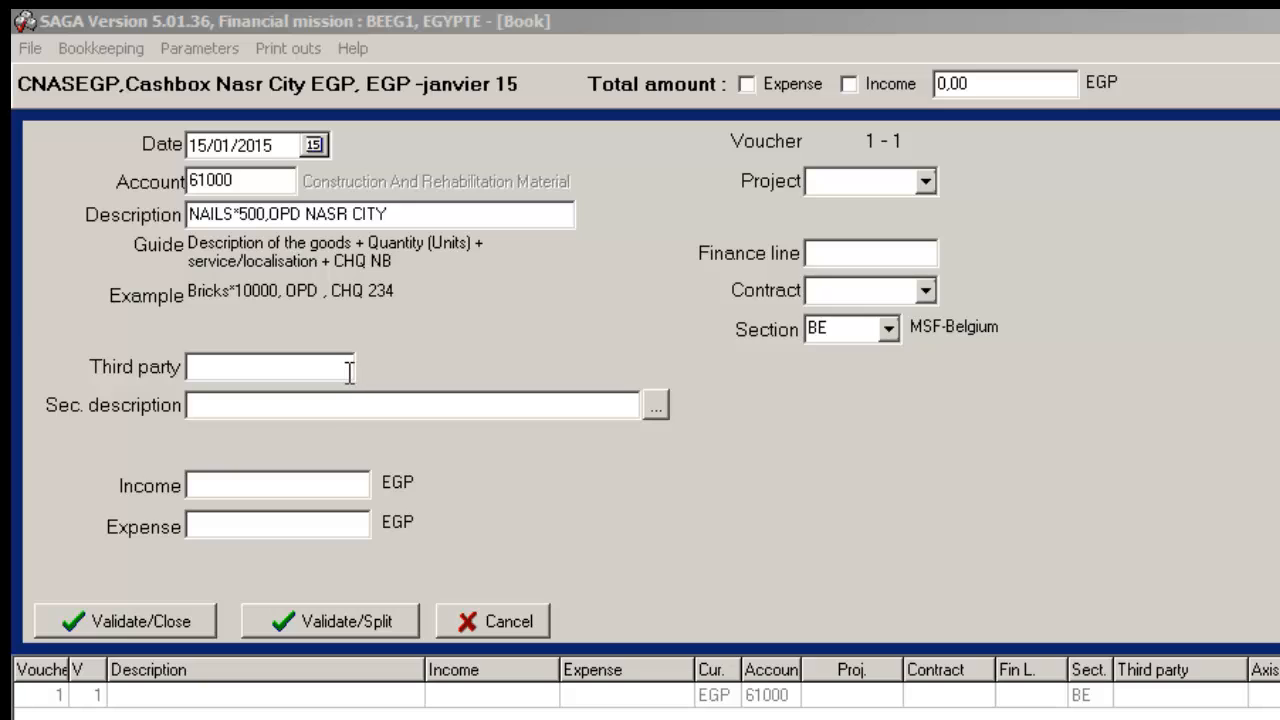
# Step: Choose the supplier of the nails as the voucher's third party from the list of third parties
pyautogui.click(349, 370)
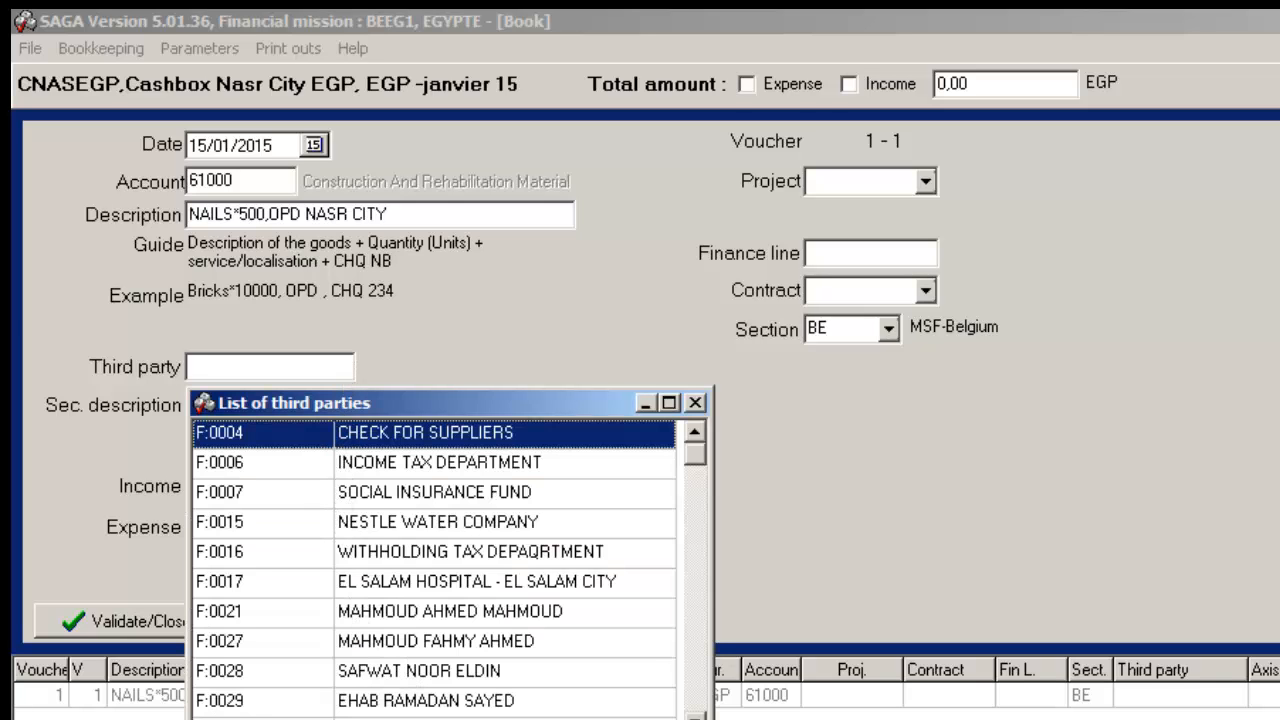
pyautogui.scroll(-5, 434, 570)
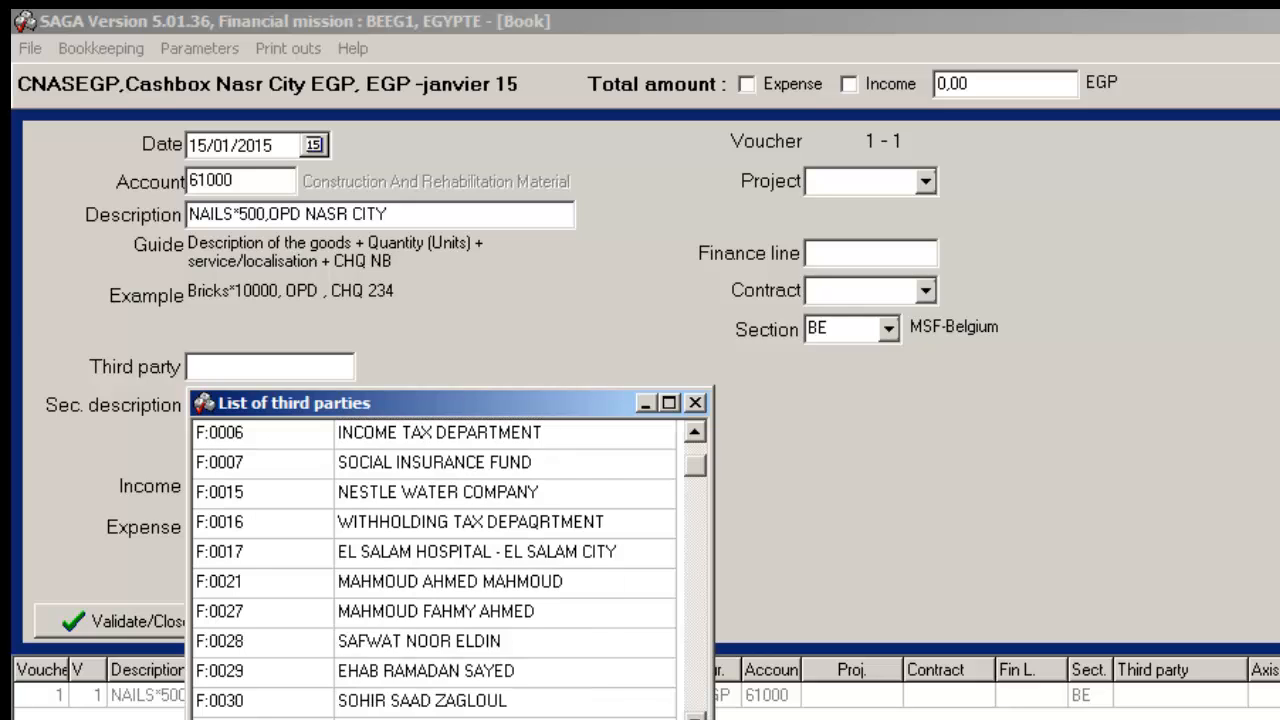
pyautogui.click(591, 668)
pyautogui.doubleClick(591, 667)
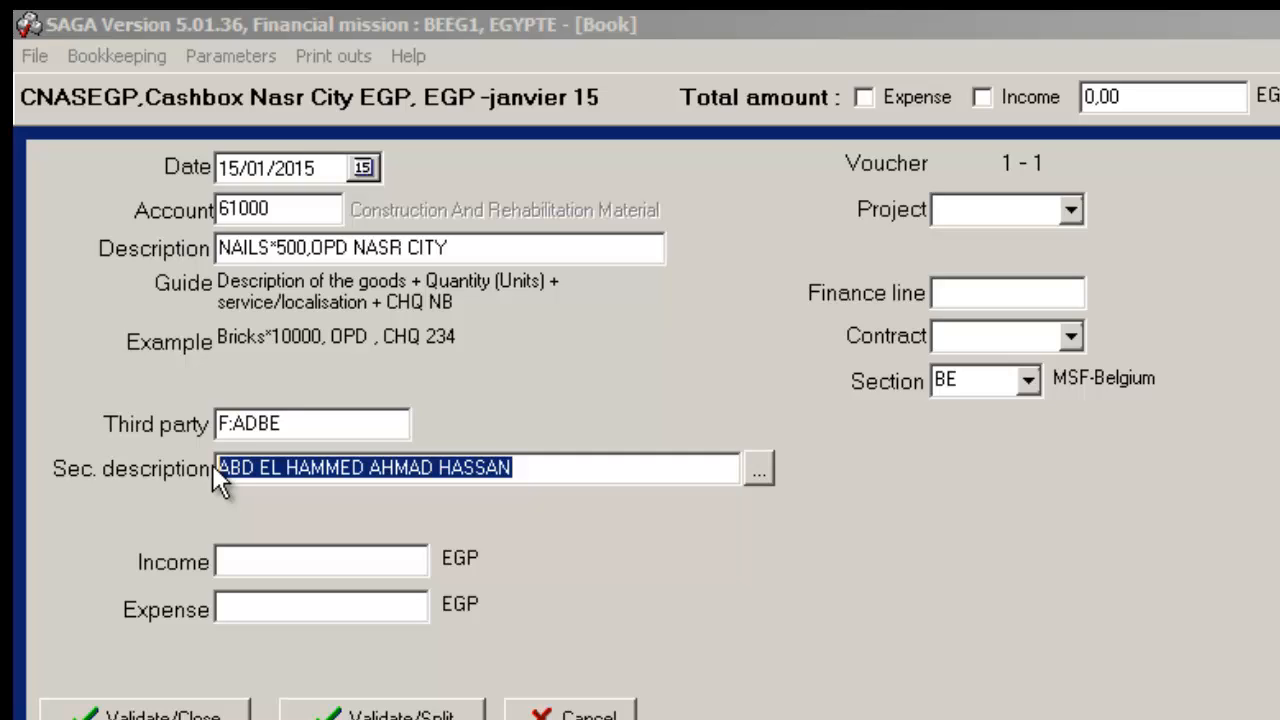
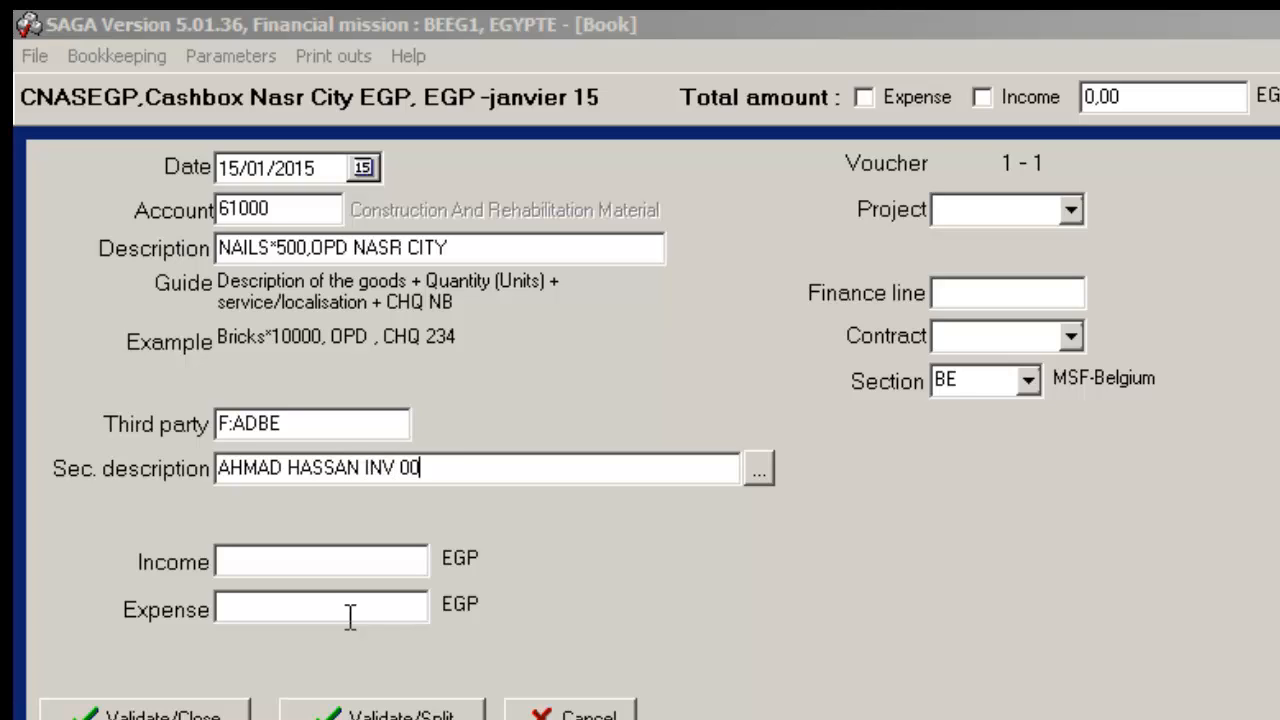
# Step: Replace the secondary description with the supplier's name followed by the INV, PL and RC reference numbers
pyautogui.write('034 PL 14')
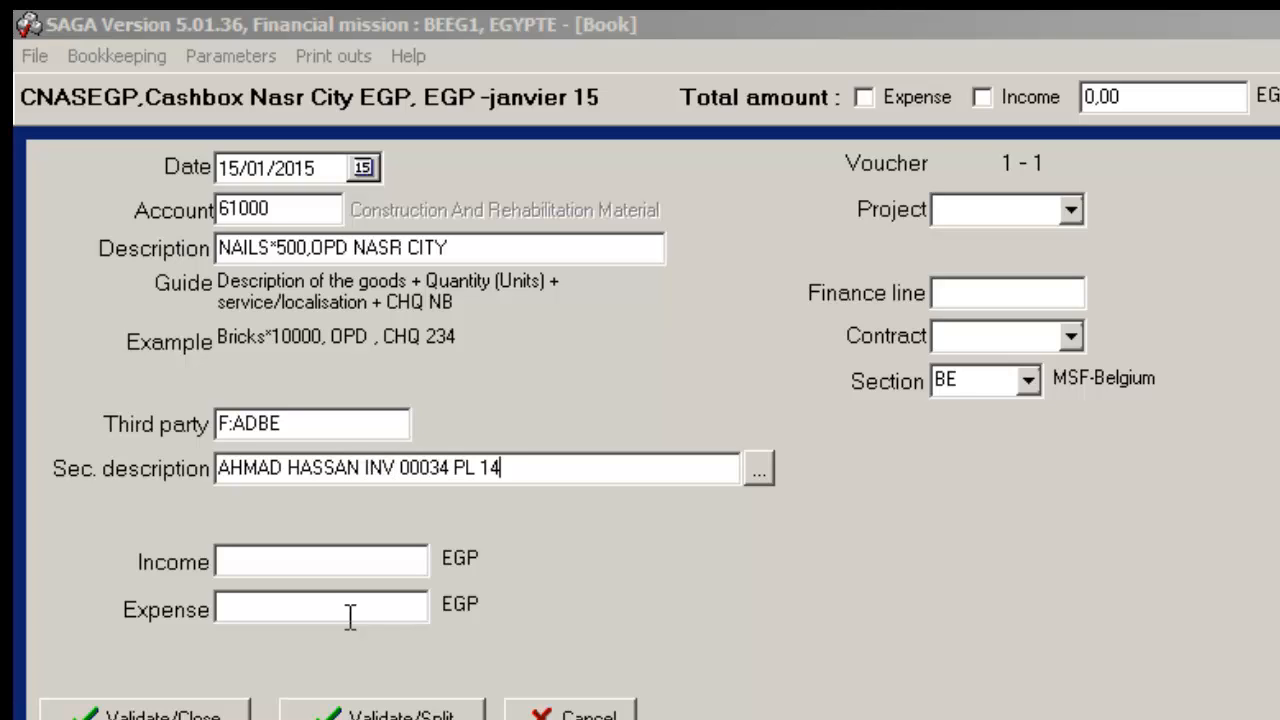
pyautogui.write('/0010 RC')
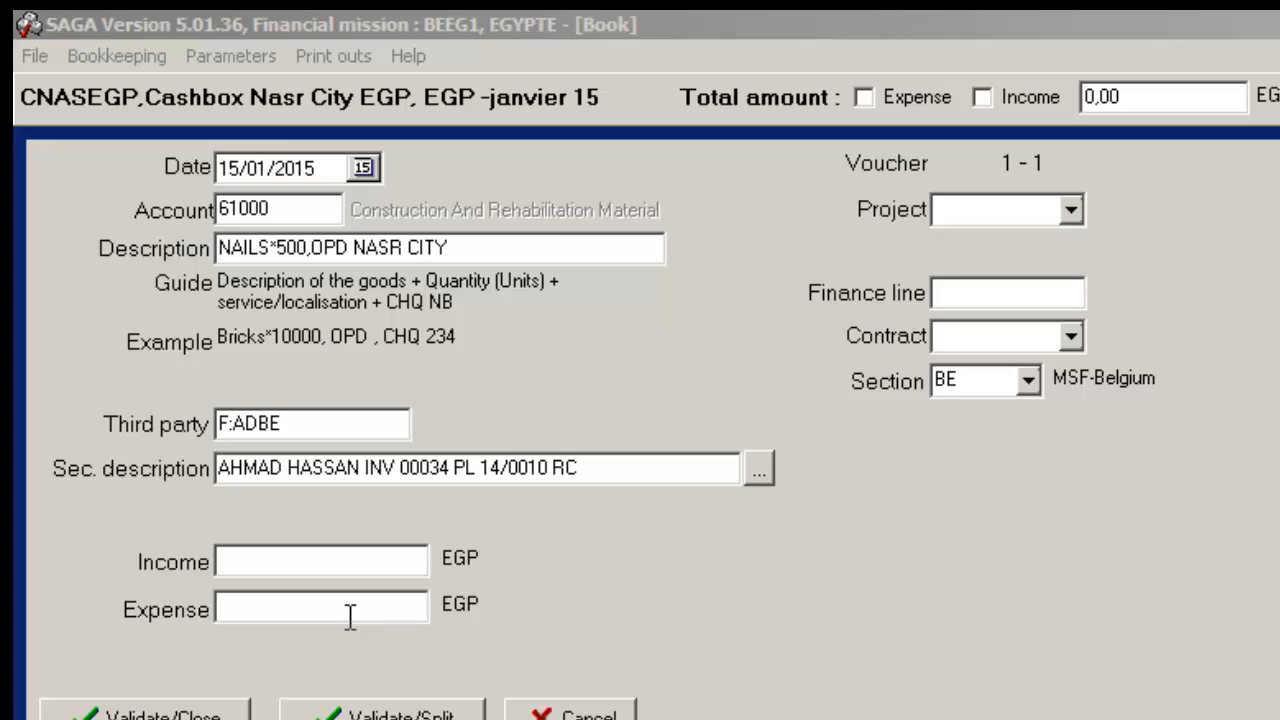
pyautogui.write(' 14/004')
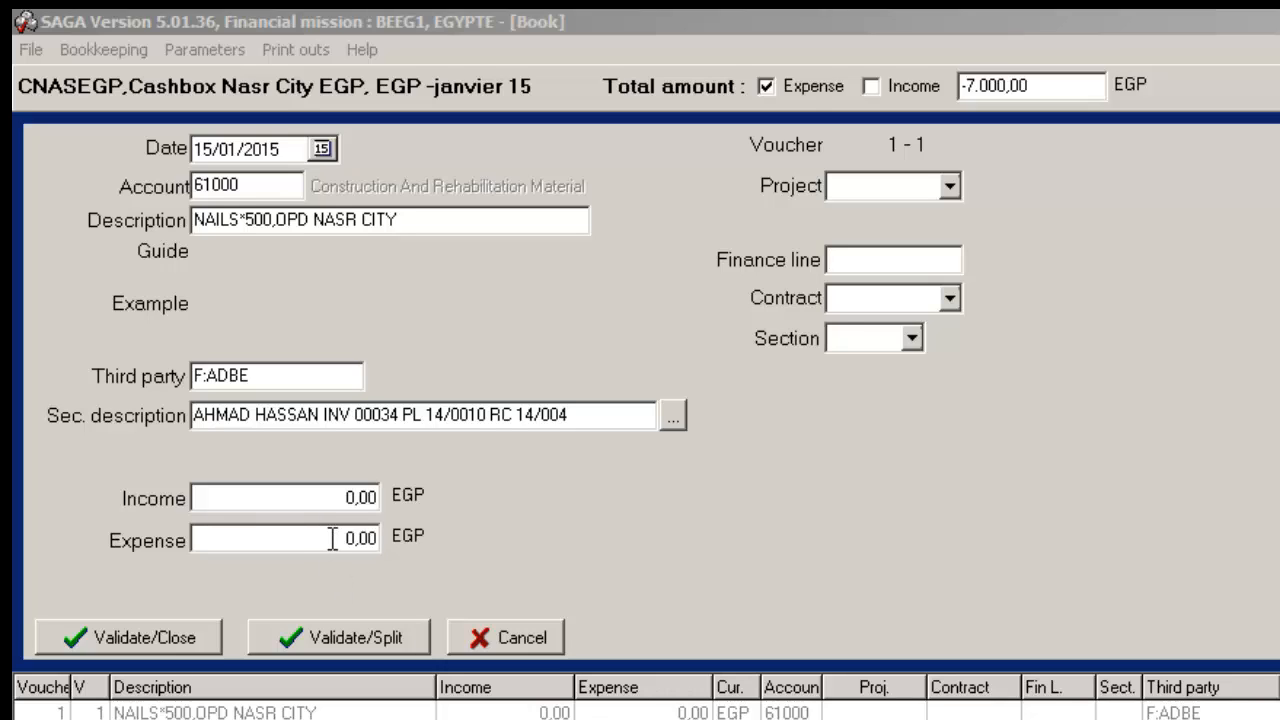
# Step: Set the voucher's expense to 7000 EGP and assign it to project 03, NASR CITY INTEGRATED HEALTH
pyautogui.click(214, 540)
pyautogui.write('7')
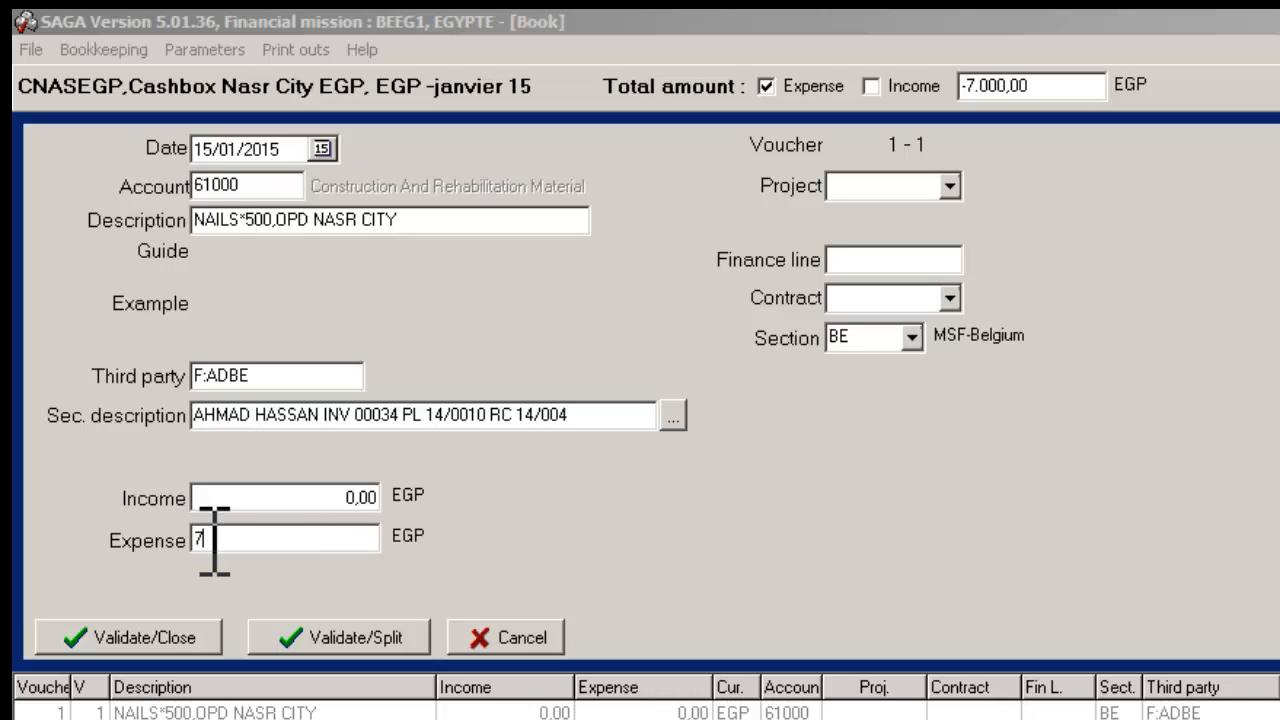
pyautogui.write('000')
pyautogui.click(950, 187)
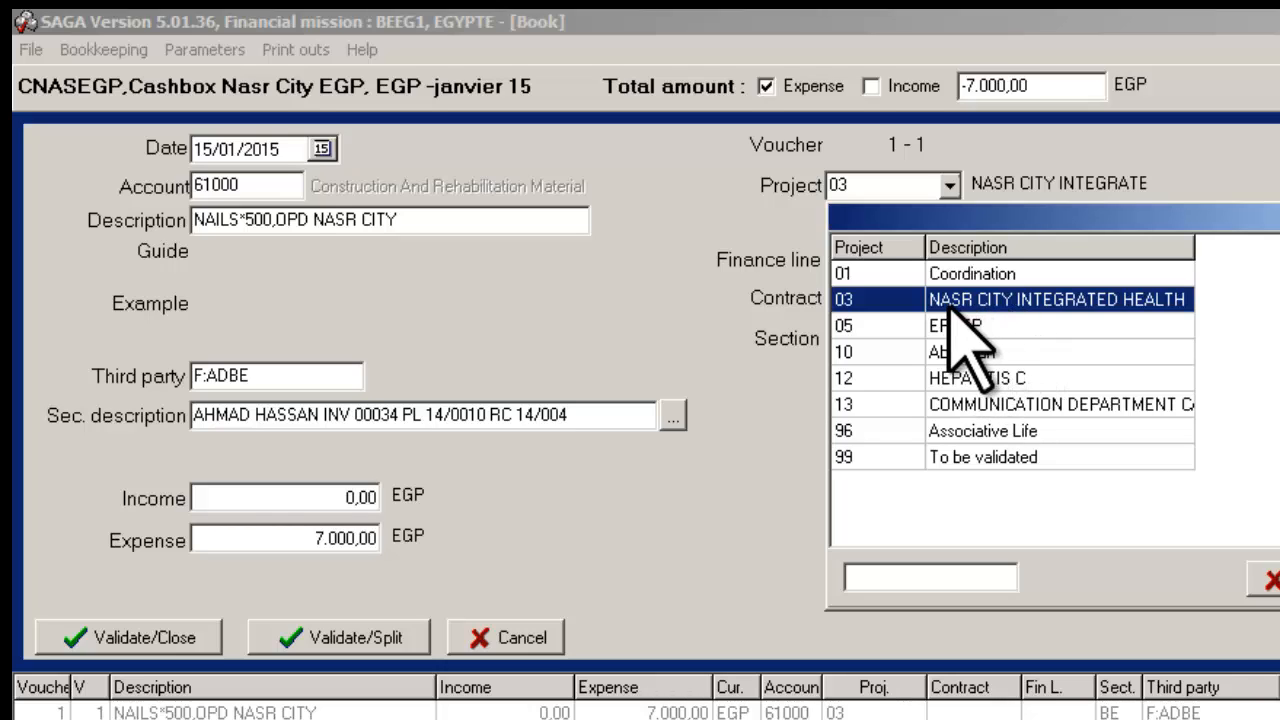
pyautogui.click(1120, 298)
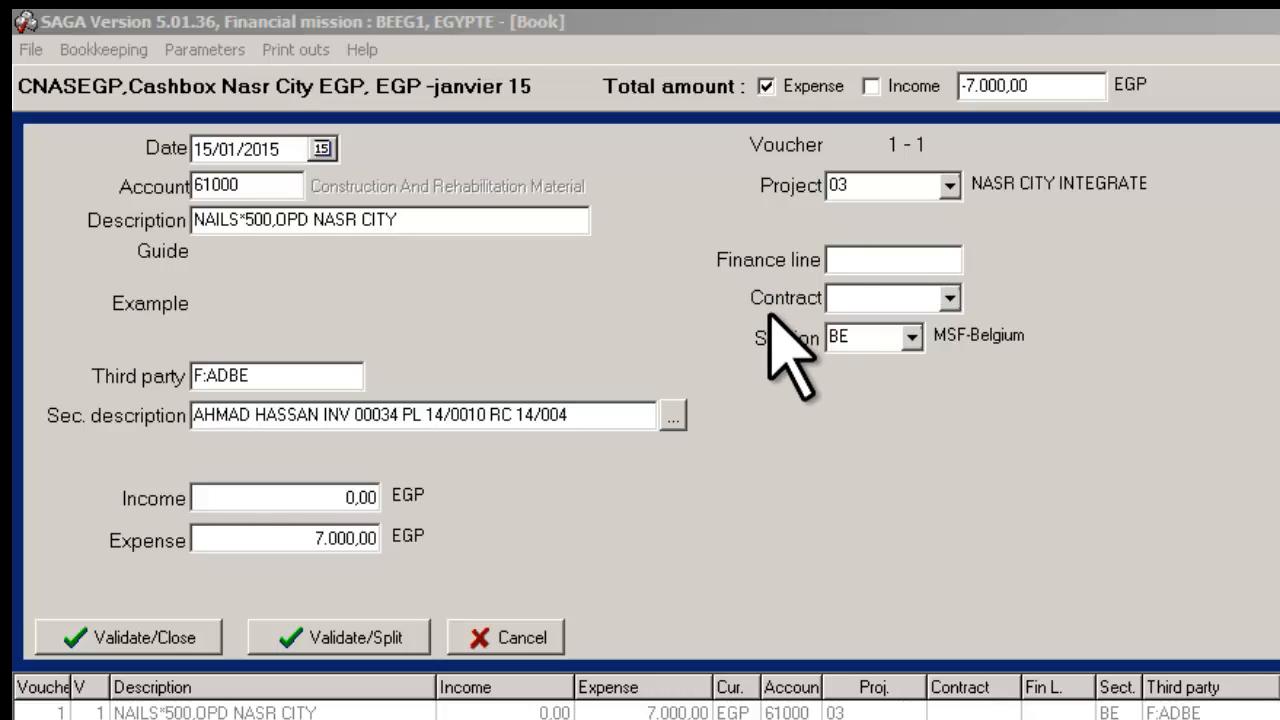
# Step: Assign finance line MSF5 with contract 1500A and analytic line OPERAT, Operations, to the voucher
pyautogui.click(869, 259)
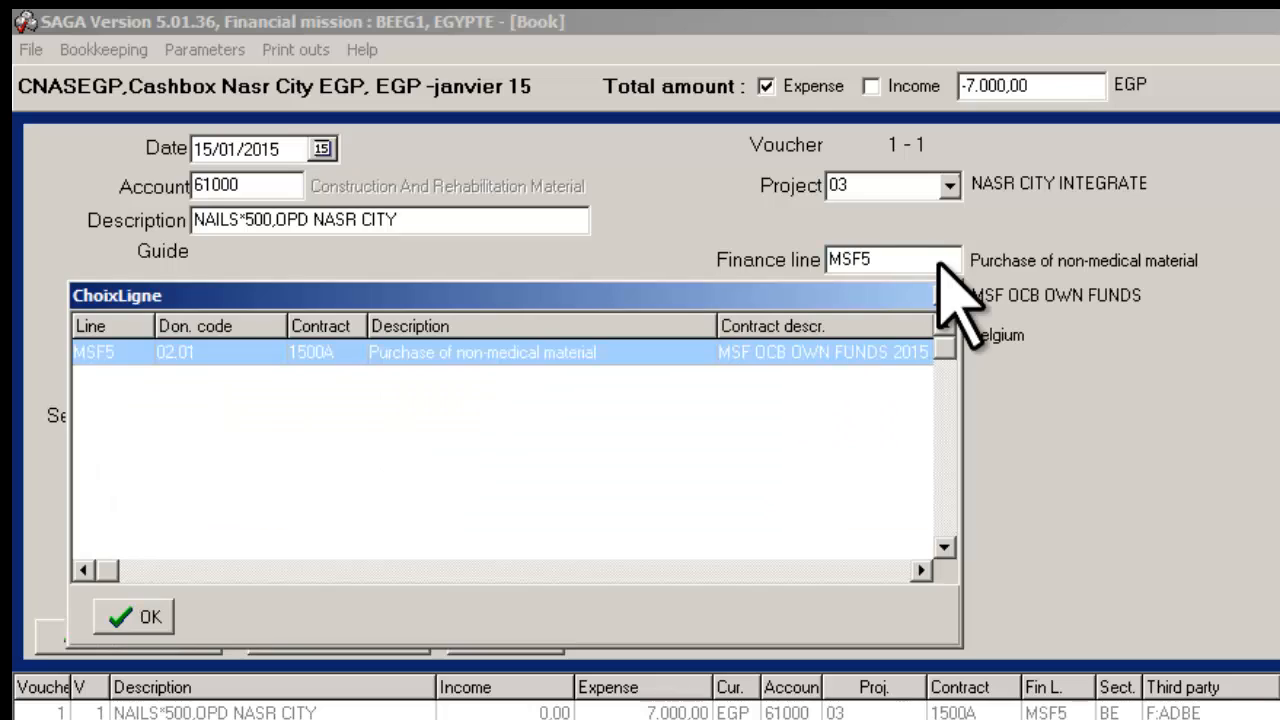
pyautogui.doubleClick(869, 352)
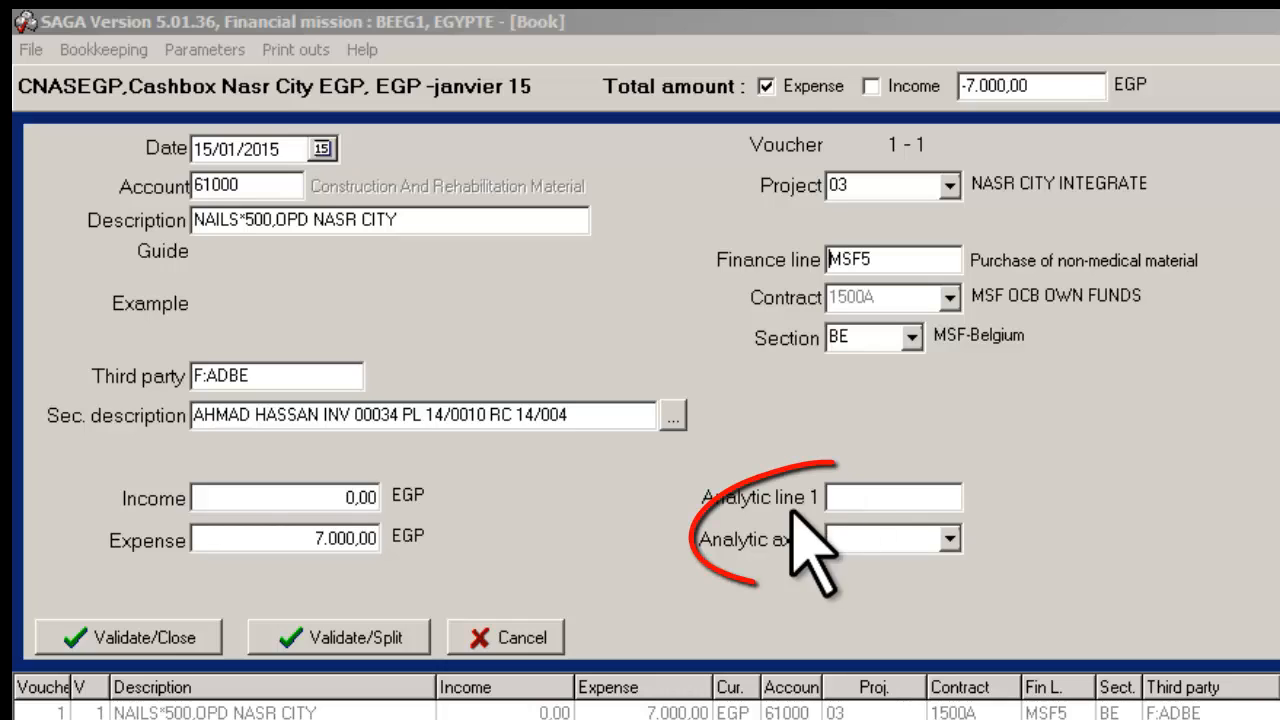
pyautogui.doubleClick(871, 505)
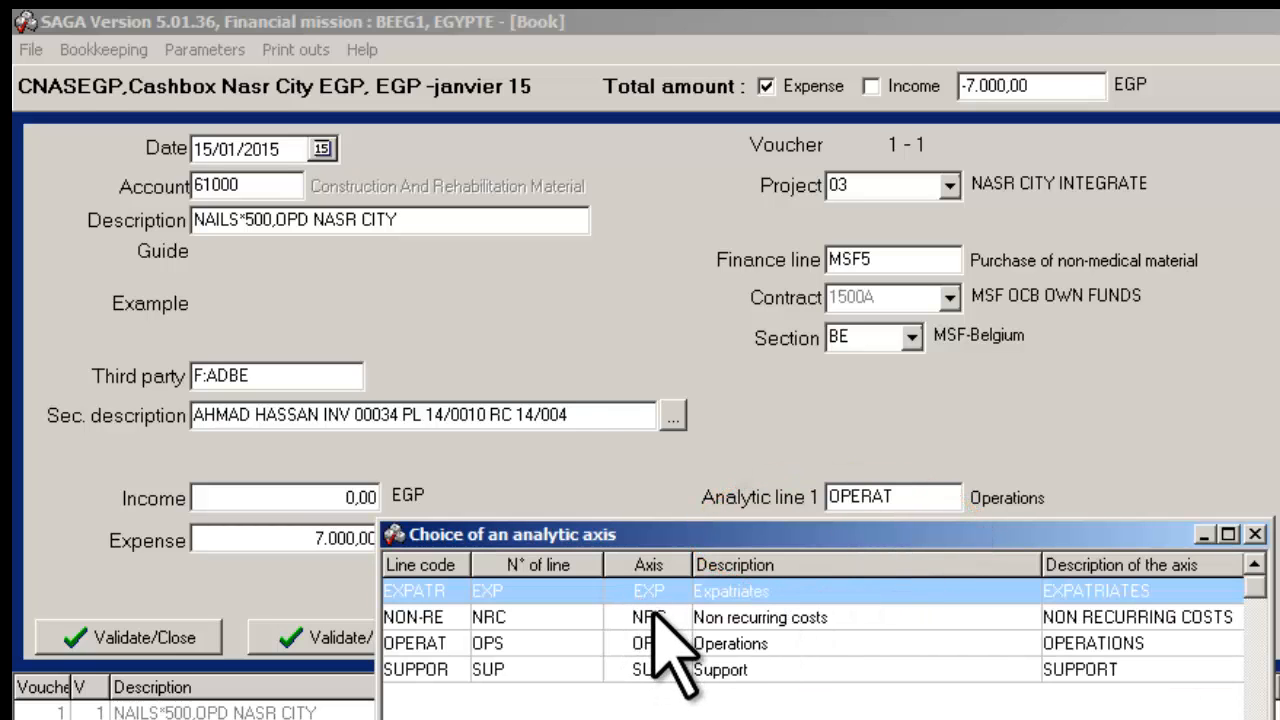
pyautogui.doubleClick(724, 648)
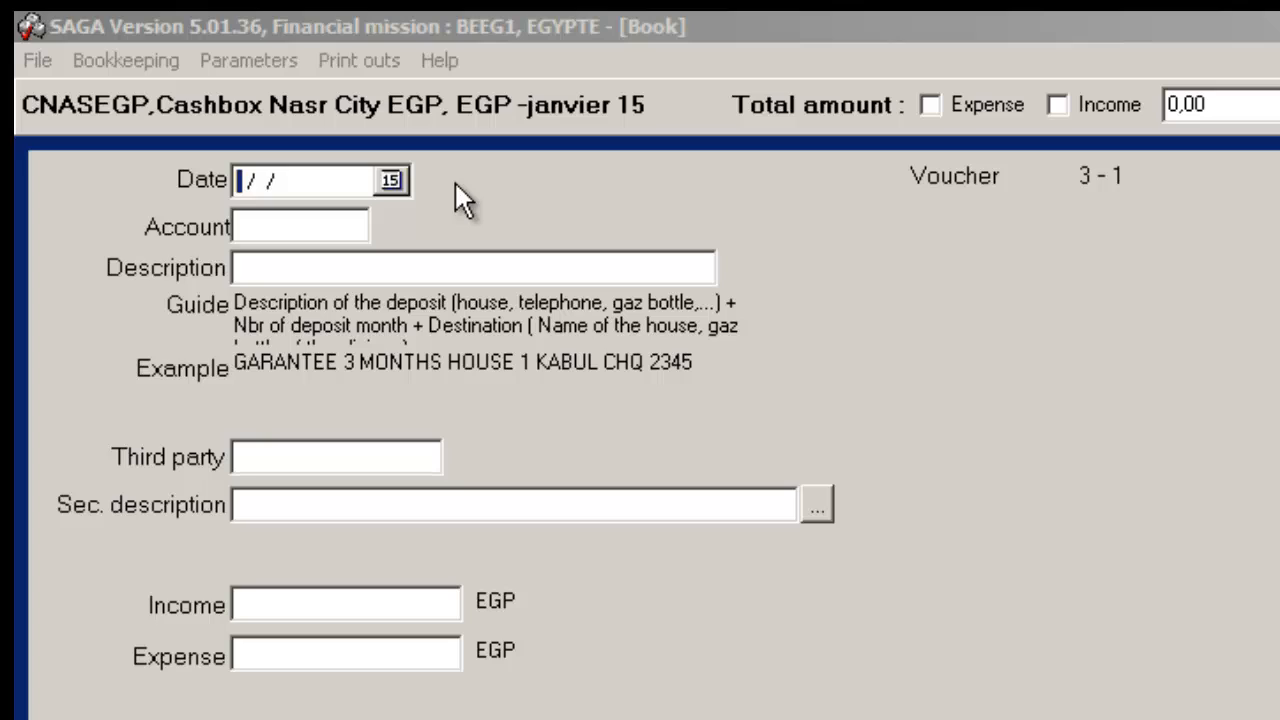
# Step: Set the date of voucher 3 to 20/01/2015
pyautogui.write('20/01/201')
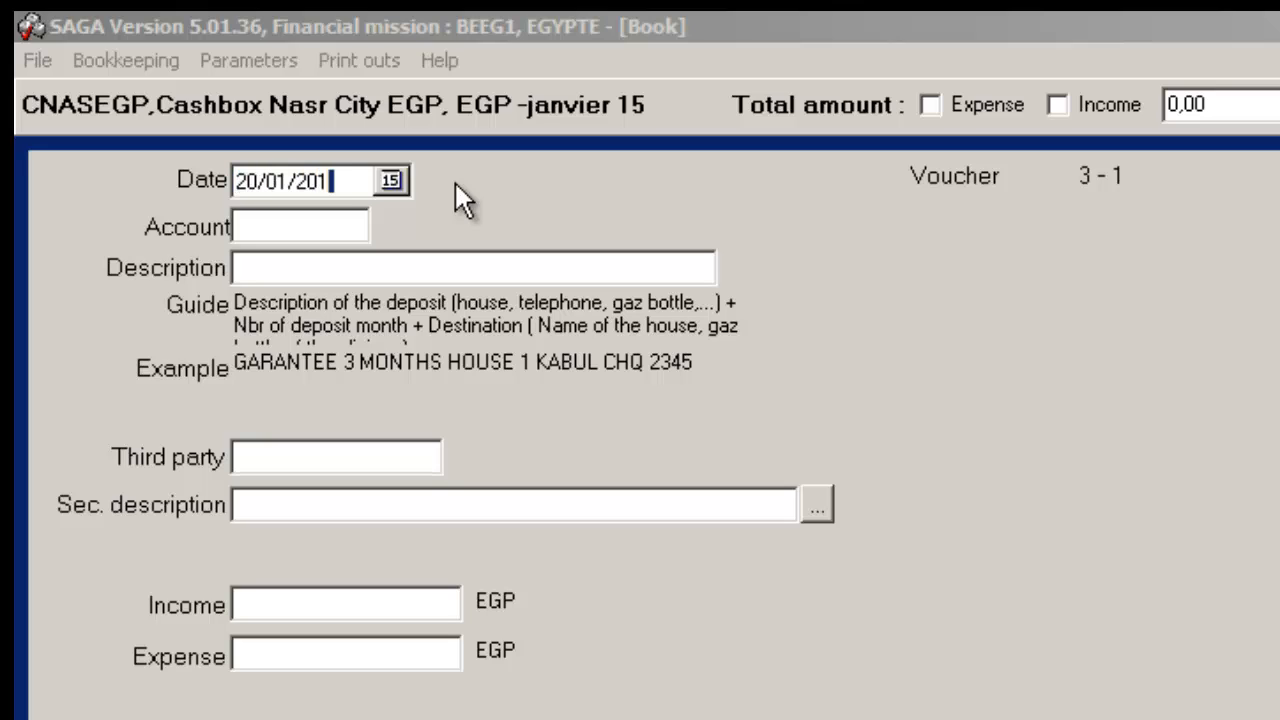
pyautogui.write('5')
# Step: Assign accounting code 13010, Security Envelopes, to voucher 3
pyautogui.click(296, 232)
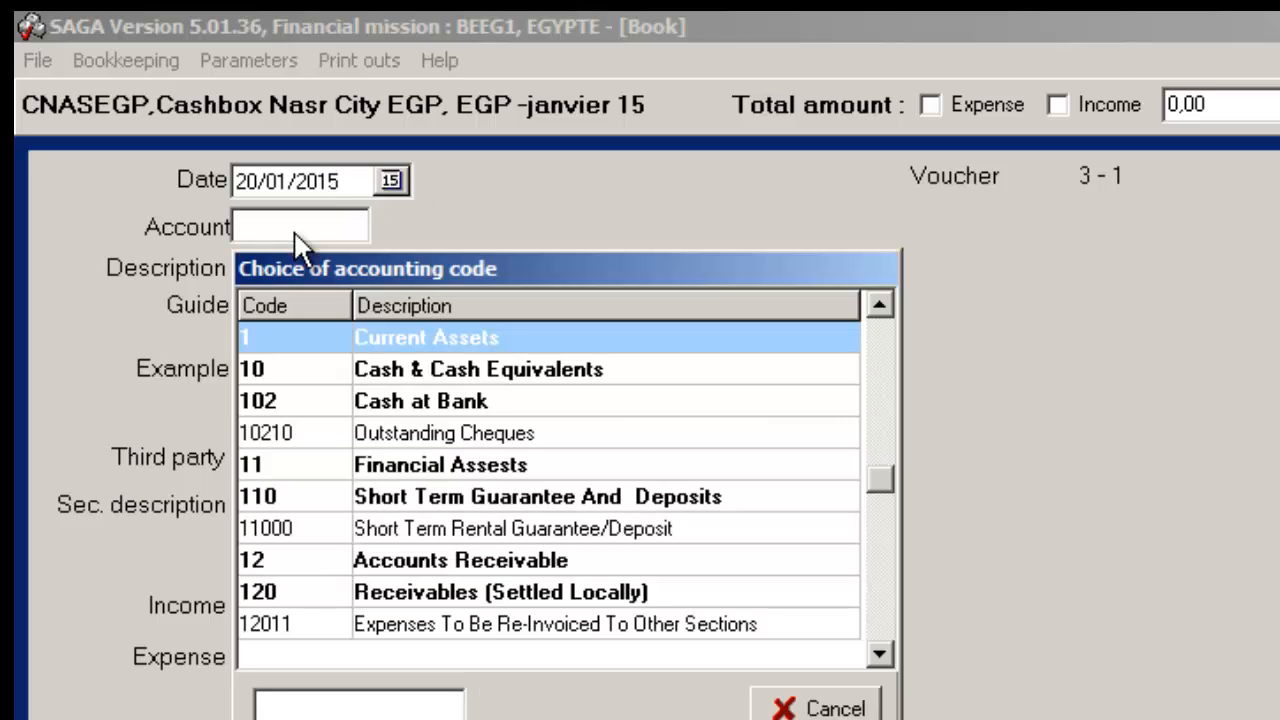
pyautogui.press('Down')
pyautogui.click(879, 655)
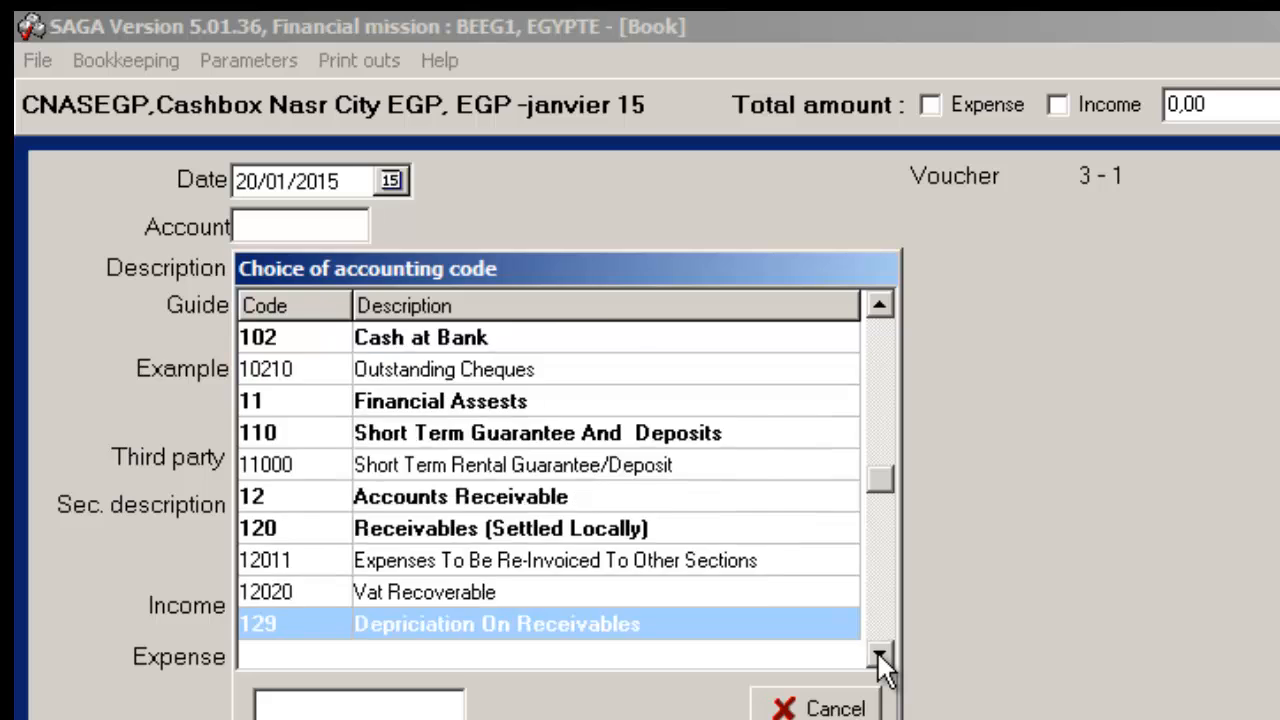
pyautogui.click(879, 655)
pyautogui.click(879, 655)
pyautogui.click(879, 655)
pyautogui.click(879, 655)
pyautogui.click(879, 655)
pyautogui.click(879, 655)
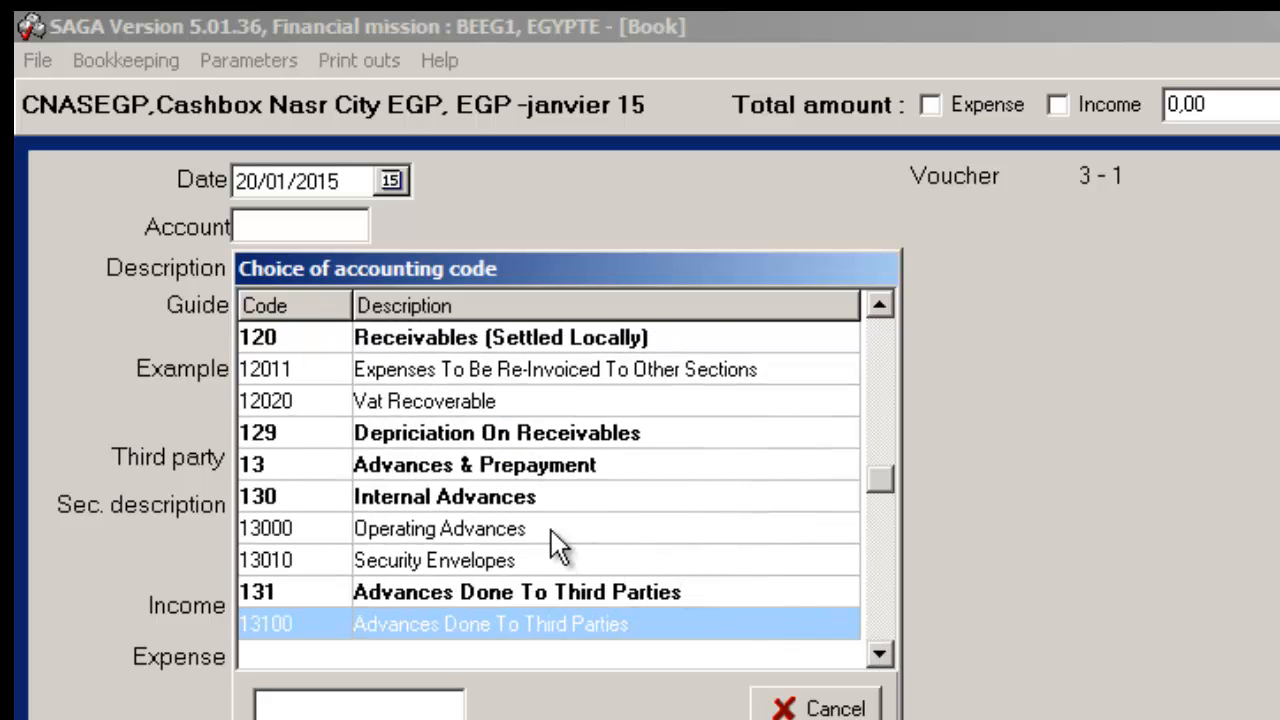
pyautogui.doubleClick(395, 562)
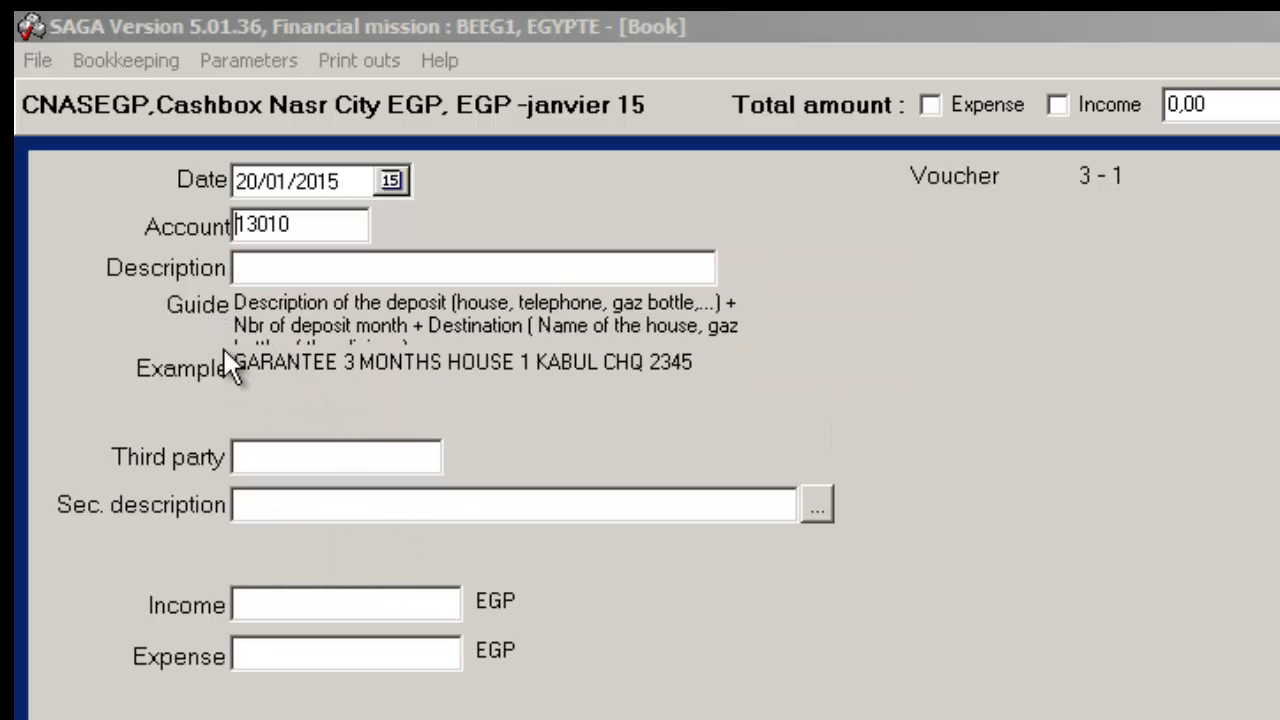
# Step: Enter the description "SECURITY ENVELOPPE FIELDCO" for voucher 3
pyautogui.click(384, 270)
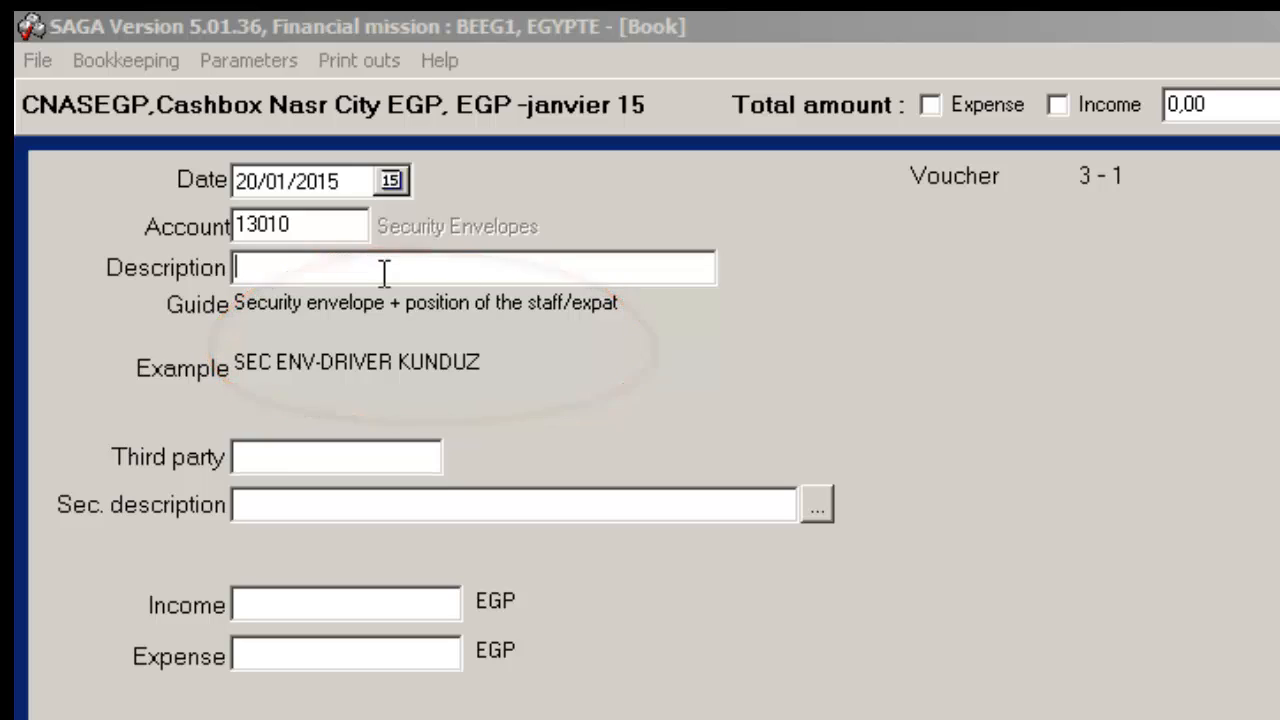
pyautogui.write('SECURITY ENVELOPPE')
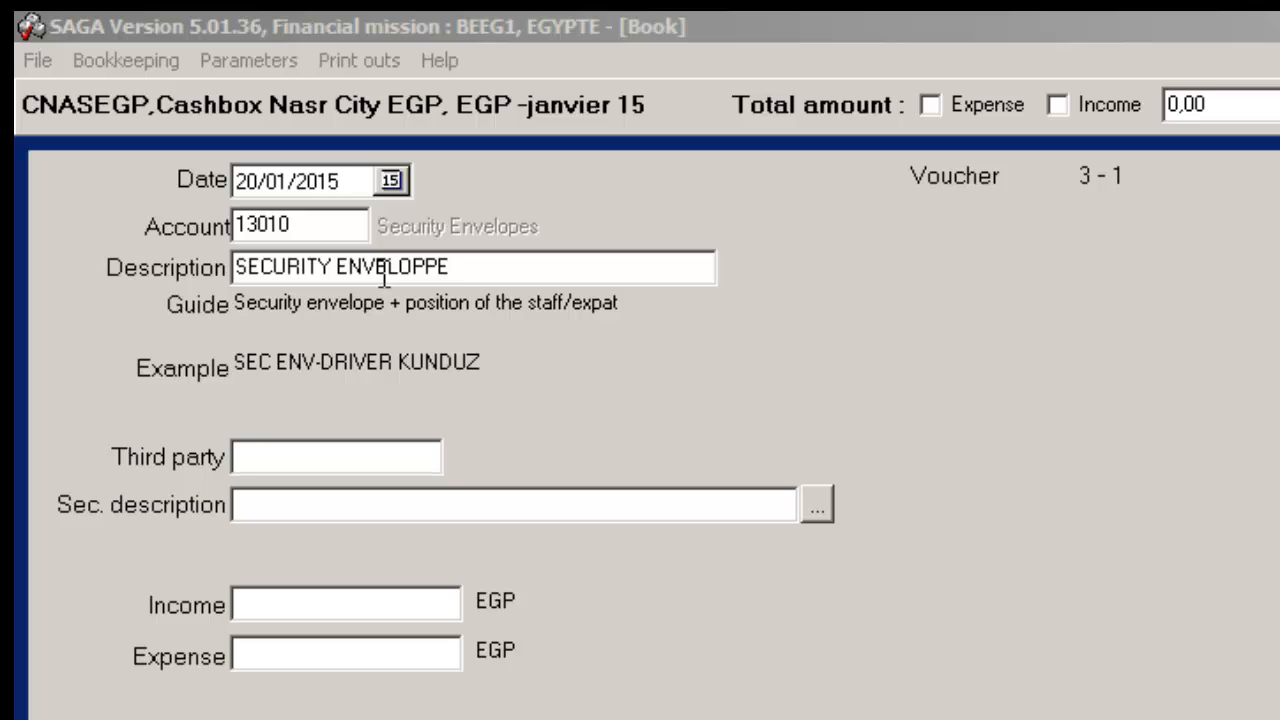
pyautogui.write(' FIELDCO')
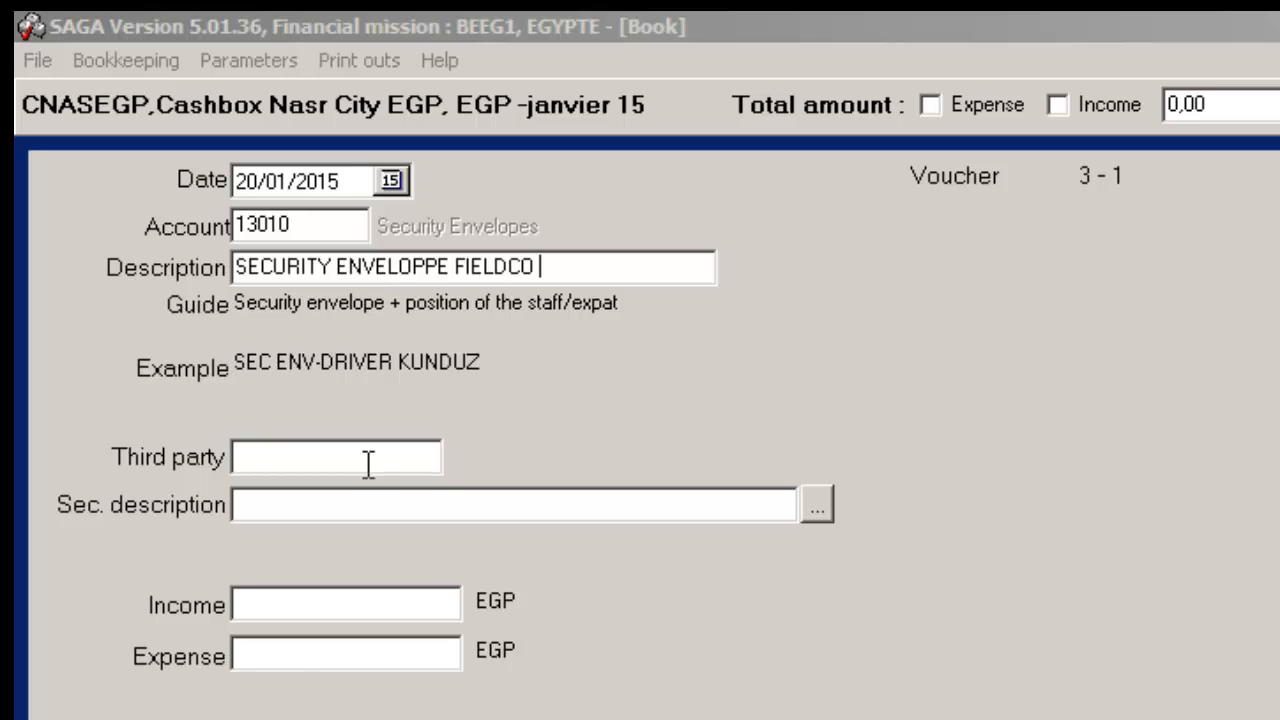
# Step: Assign the first staff member with an E-prefixed code in the third-party list as the third party of voucher 3
pyautogui.doubleClick(368, 464)
pyautogui.scroll(-1, 560, 620)
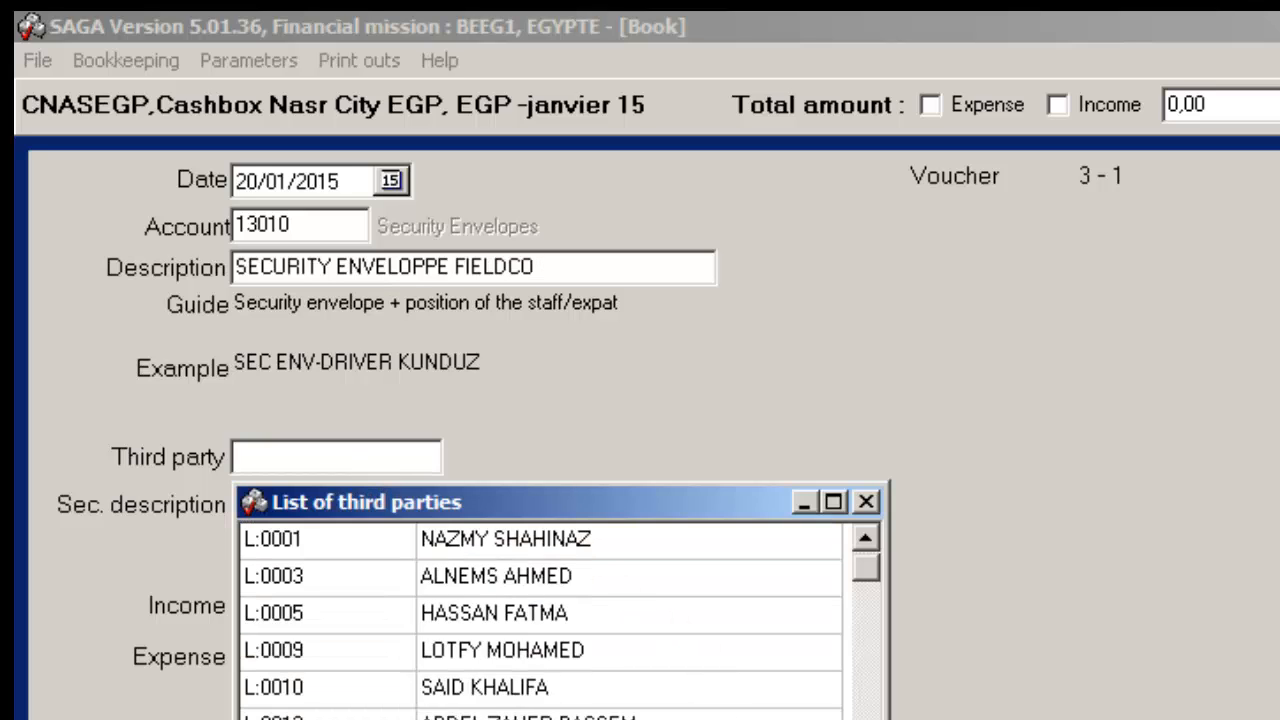
pyautogui.click(873, 616)
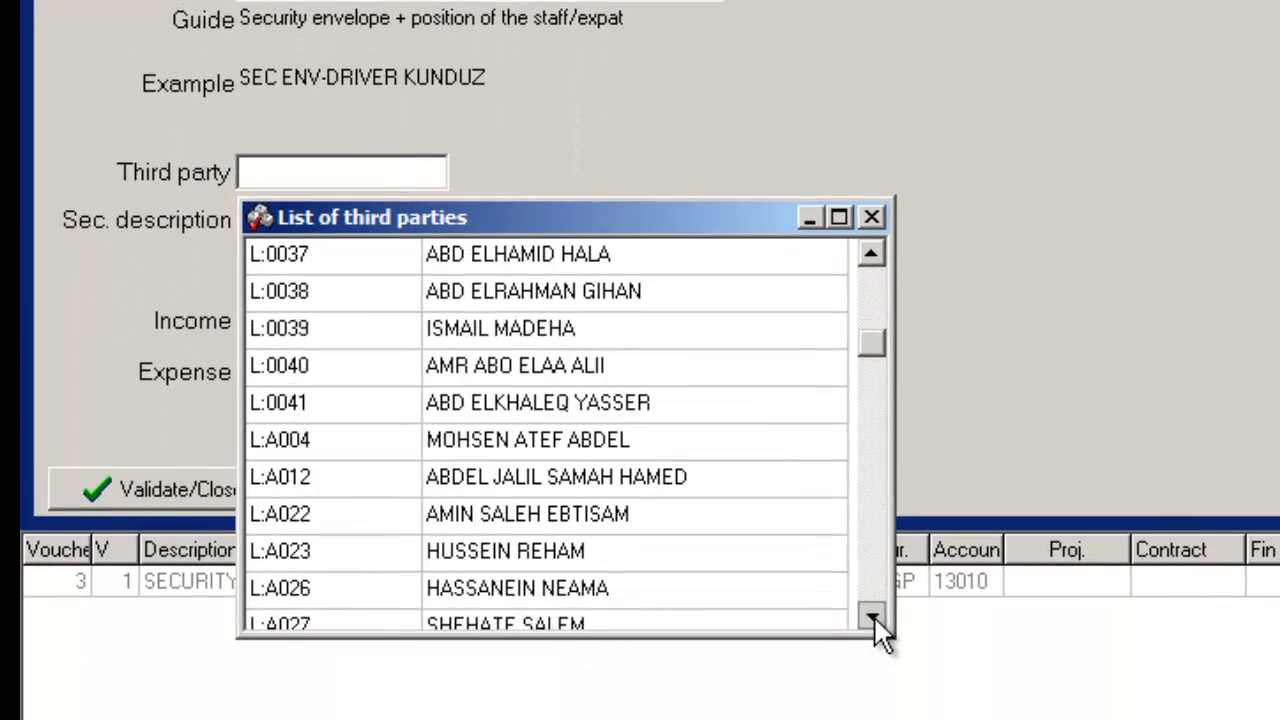
pyautogui.click(873, 615)
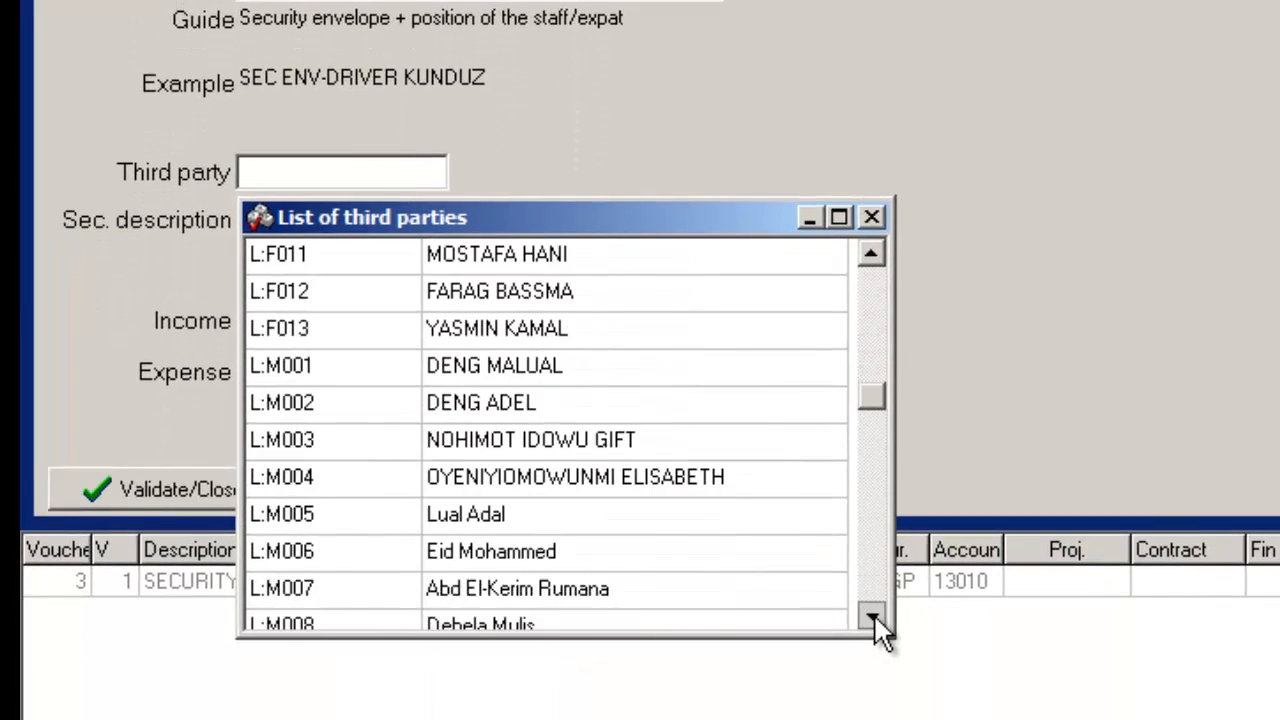
pyautogui.click(873, 615)
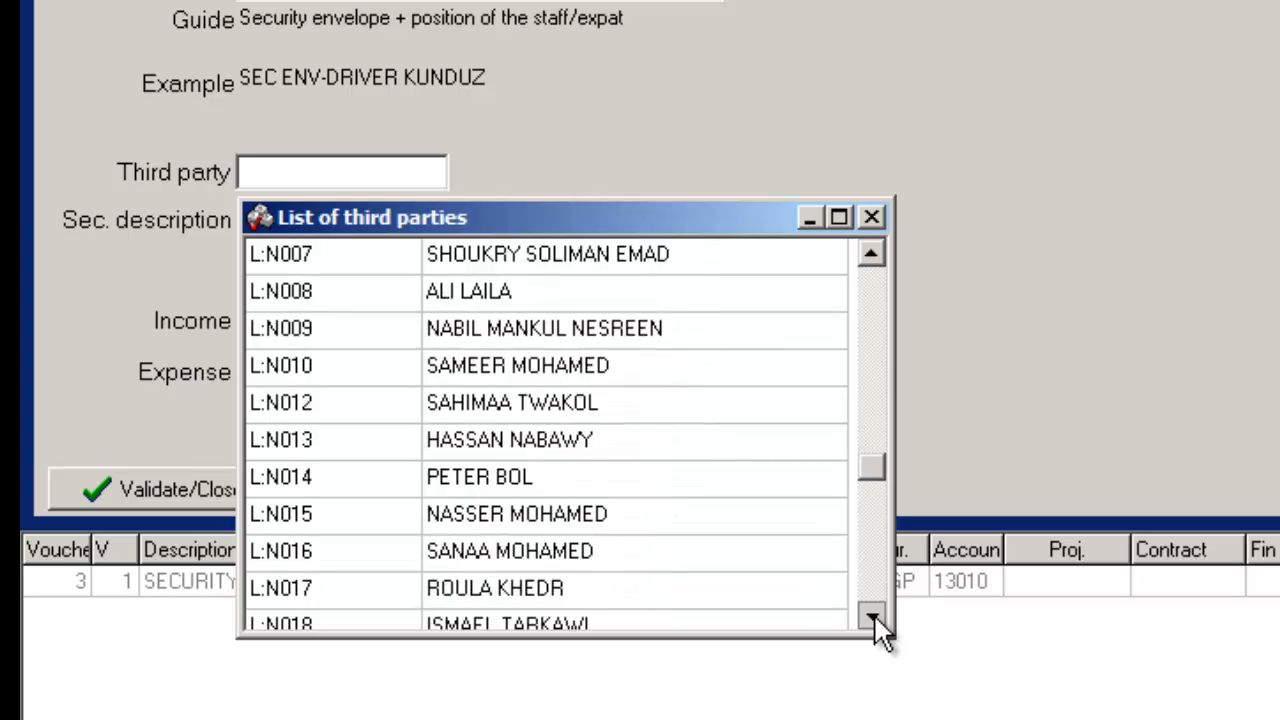
pyautogui.click(873, 616)
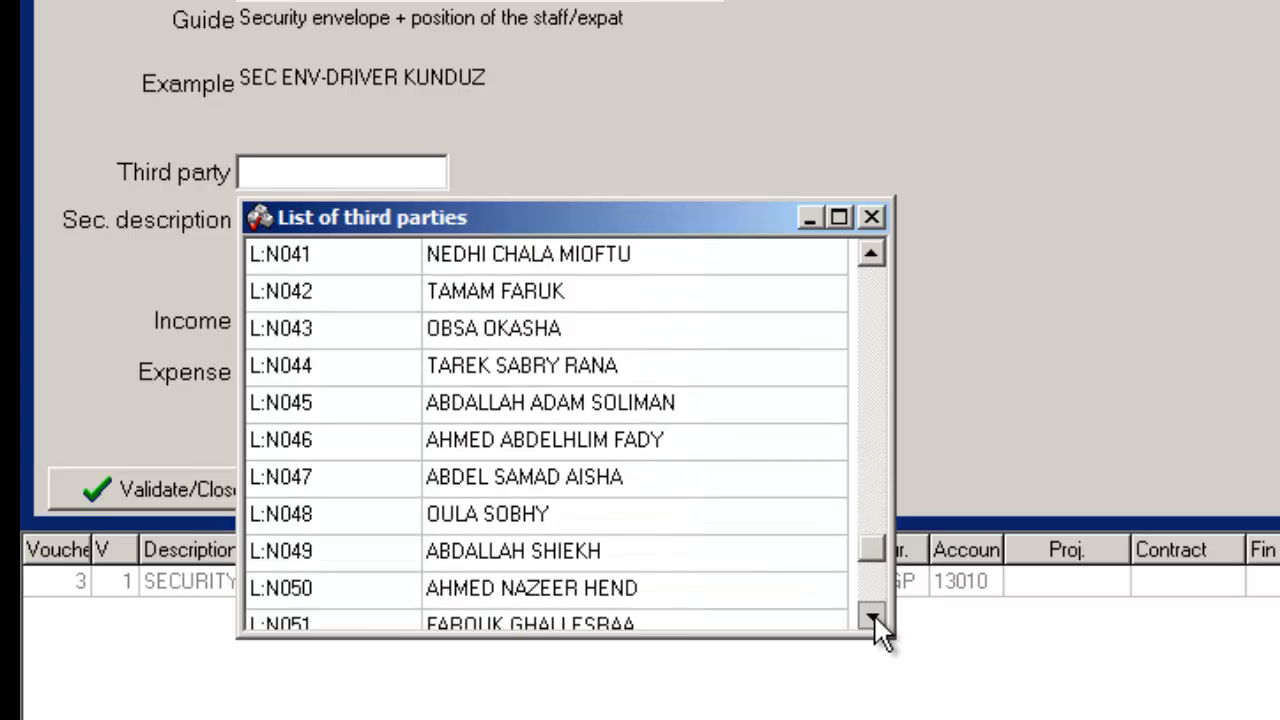
pyautogui.click(873, 615)
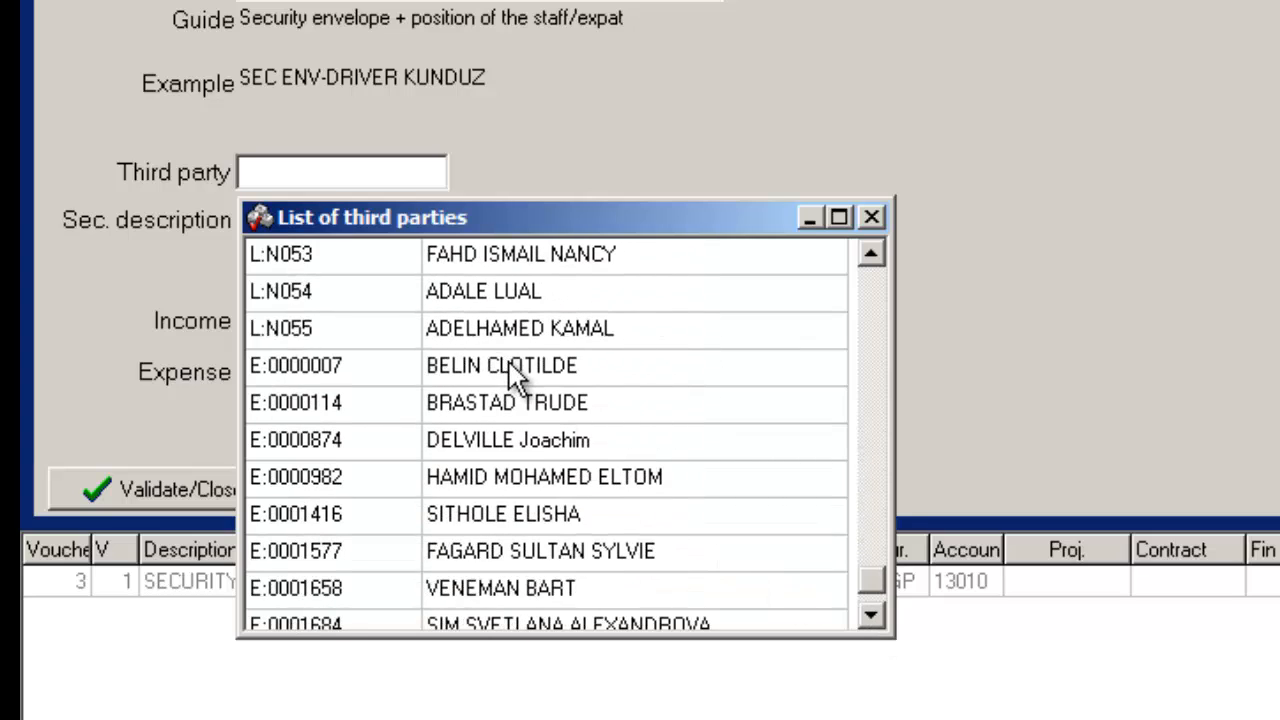
pyautogui.doubleClick(513, 372)
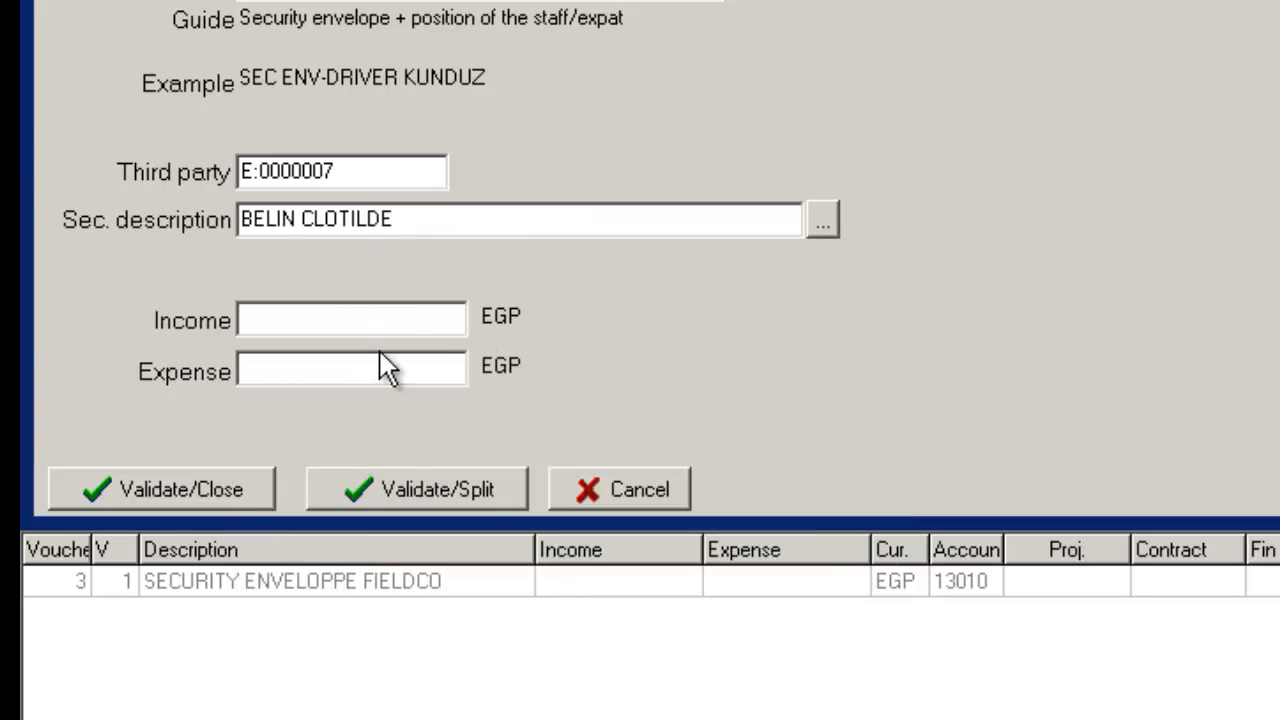
# Step: Enter an expense of 450 EGP for the security envelope on voucher 3
pyautogui.click(403, 373)
pyautogui.write('450')
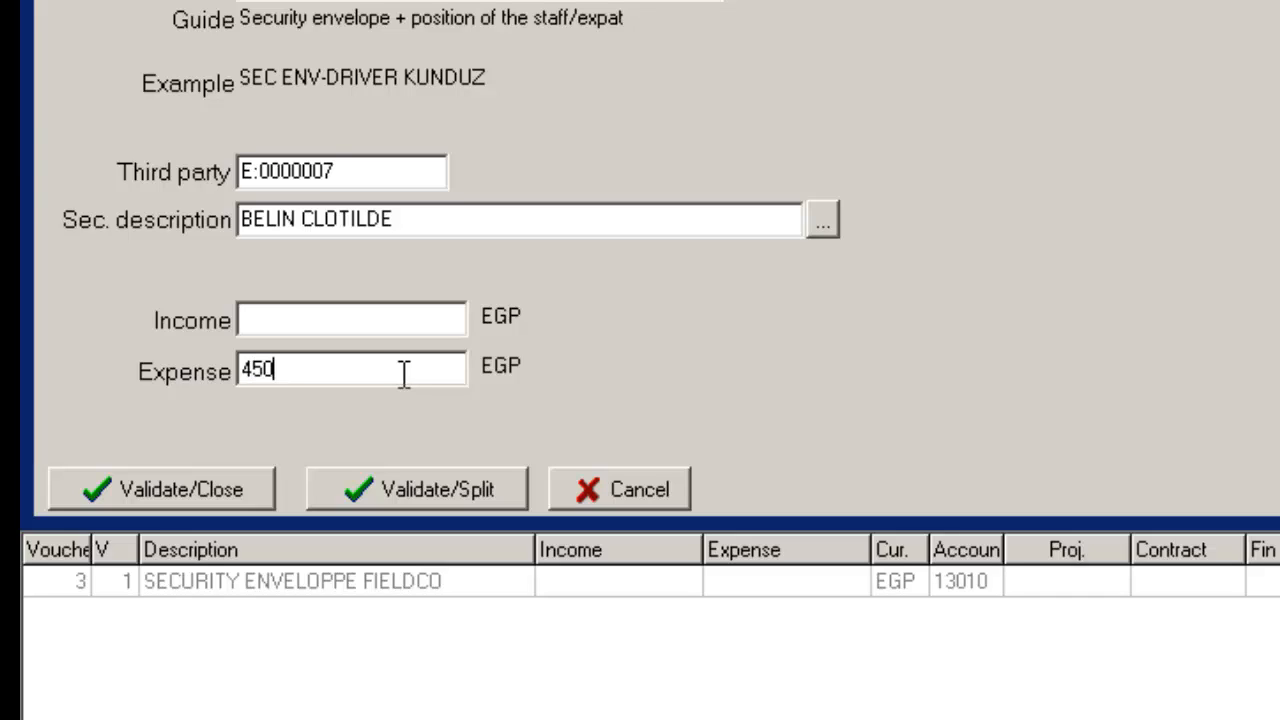